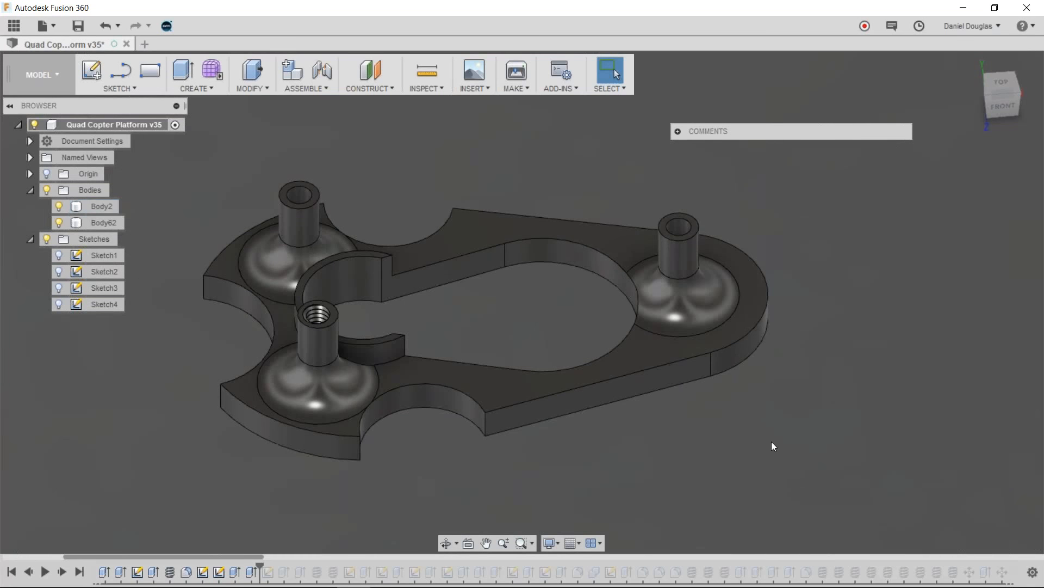
Roll the design history forward past the threading of the mount's three standoffs, and back to the housing's bare base plate stage
scroll(770, 439, down, 3)
drag(260, 566, 406, 559)
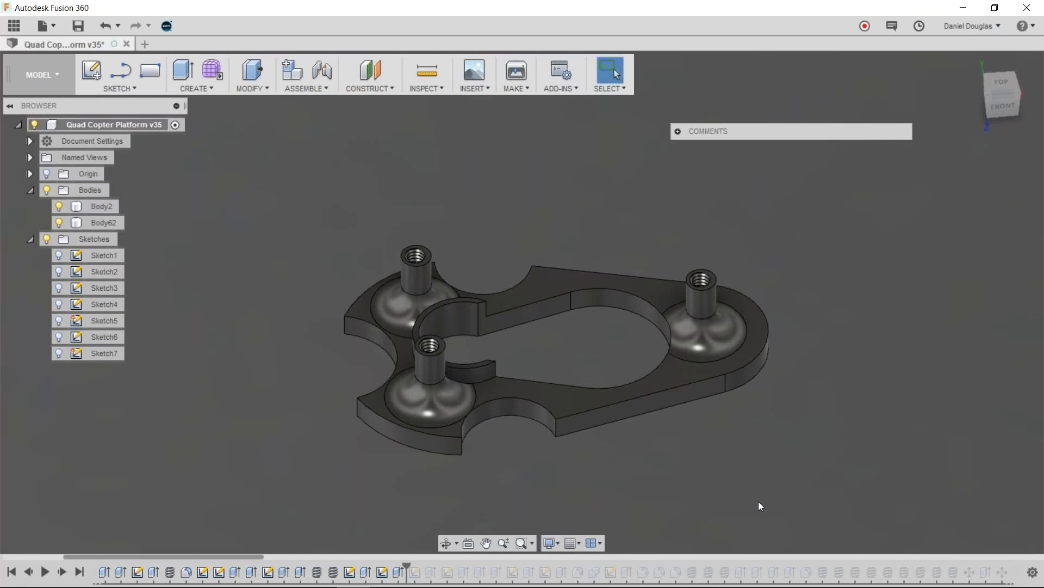
scroll(760, 506, down, 6)
shift+middle_drag(658, 438, 635, 456)
drag(406, 559, 357, 569)
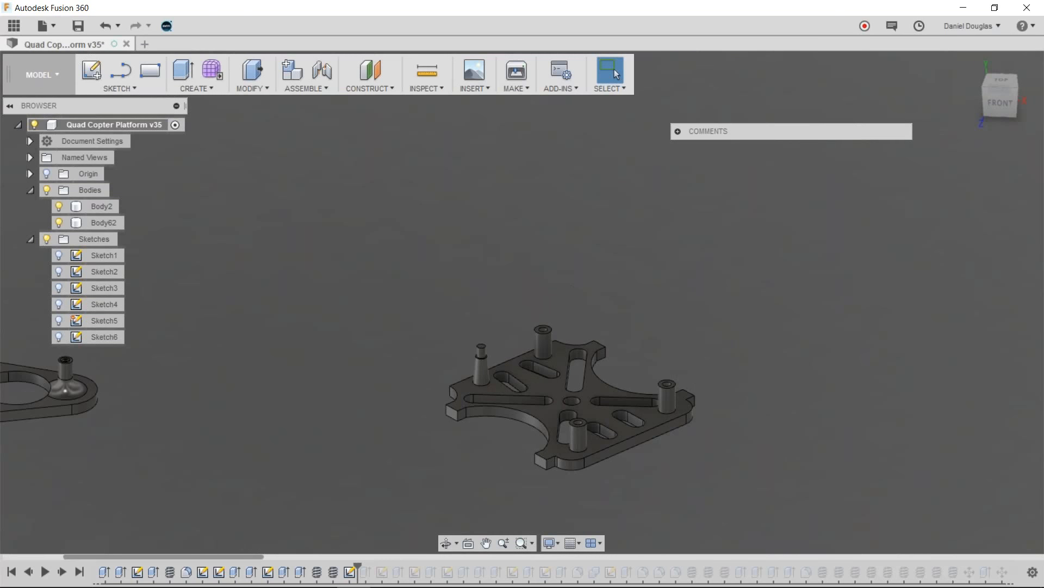
Roll the design history forward from the housing's base plate through its arched side frames, crossbar and curved leg extensions
mouse_move(560, 310)
shift+middle_down()
mouse_move(539, 326)
mouse_move(559, 331)
shift+middle_up()
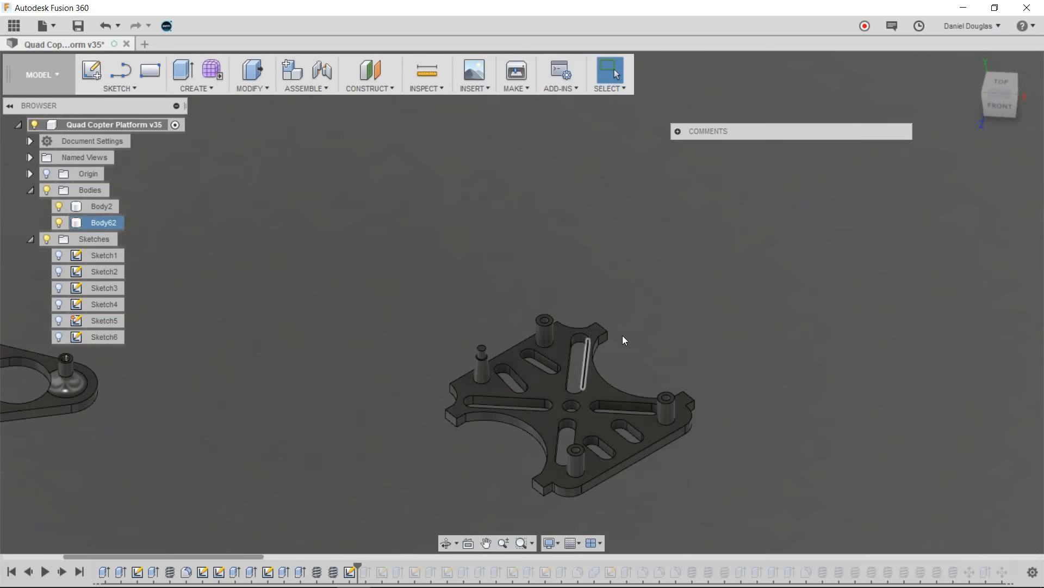
drag(357, 566, 456, 566)
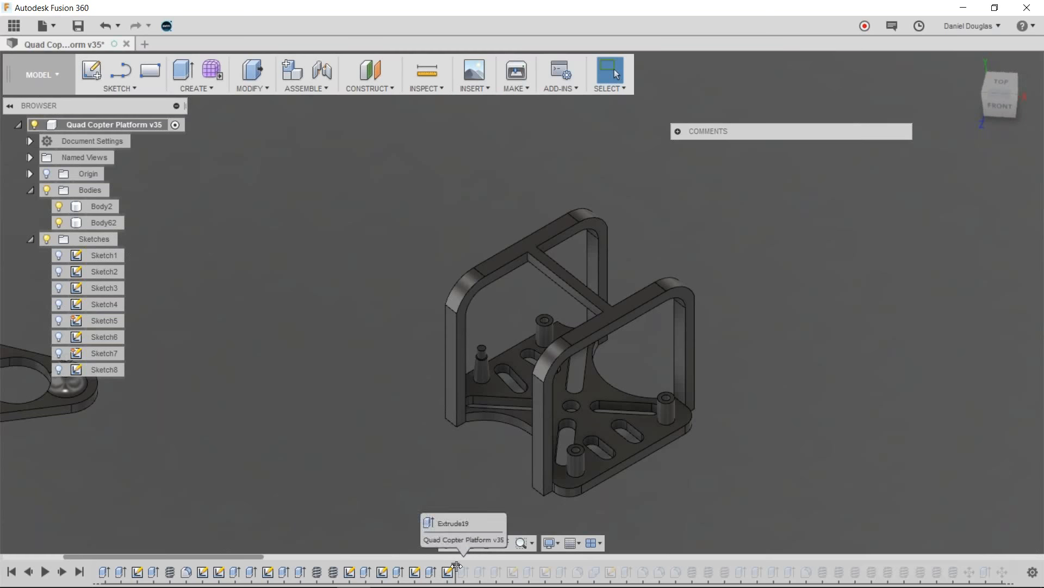
shift+middle_drag(697, 439, 721, 405)
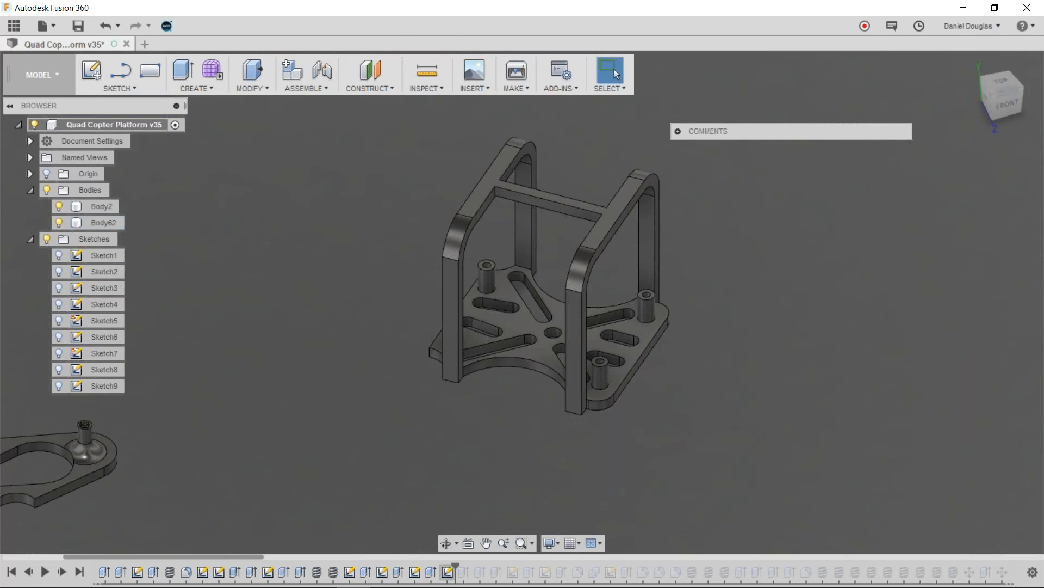
drag(455, 566, 471, 566)
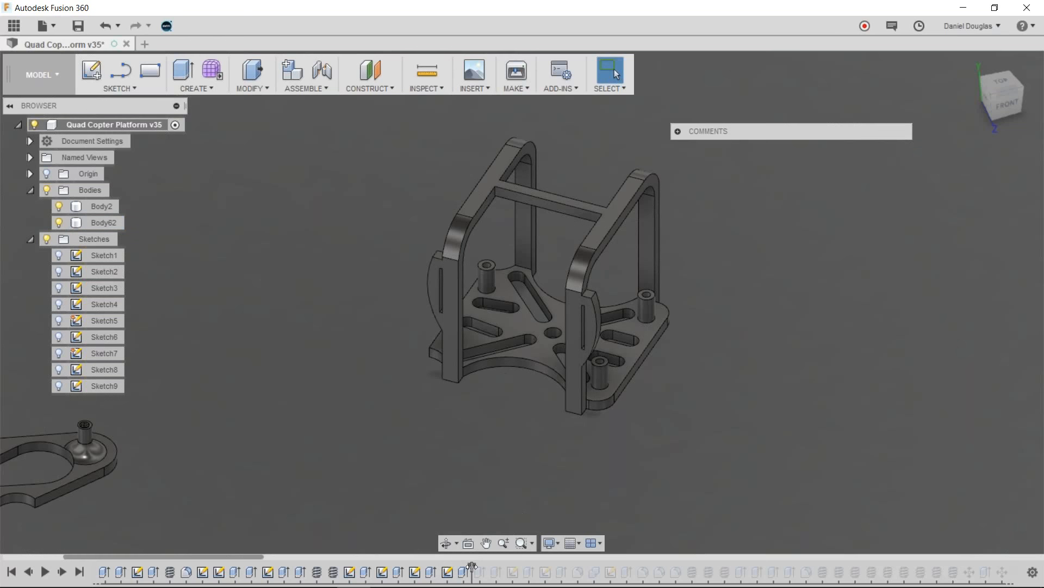
mouse_move(678, 453)
shift+middle_down()
mouse_move(653, 424)
mouse_move(606, 456)
mouse_move(630, 452)
shift+middle_up()
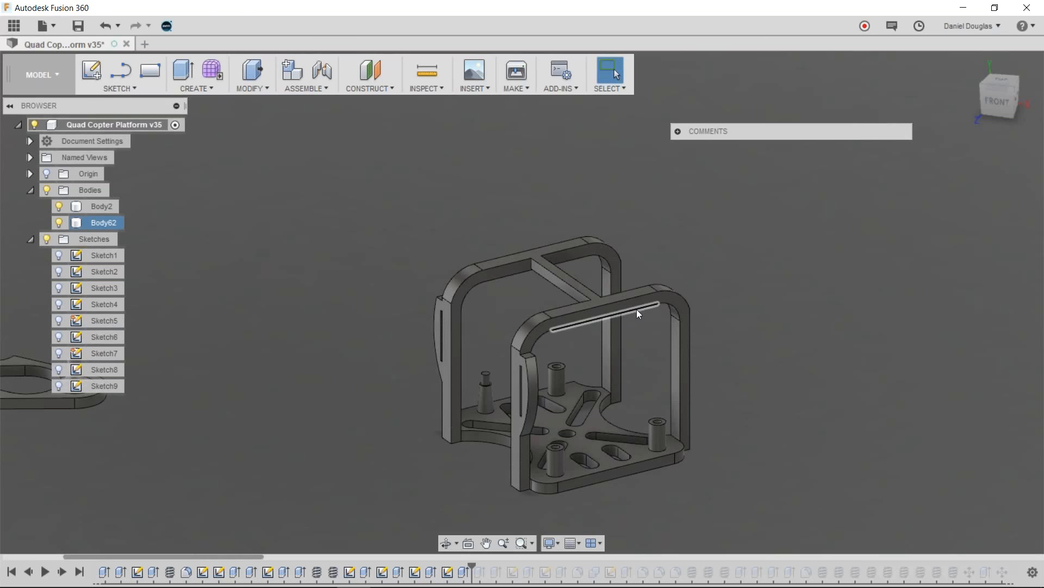
Roll the design history forward through the housing's leg cutouts, rounded clips, fillets and standoff threads
shift+middle_drag(356, 371, 394, 395)
drag(472, 567, 506, 568)
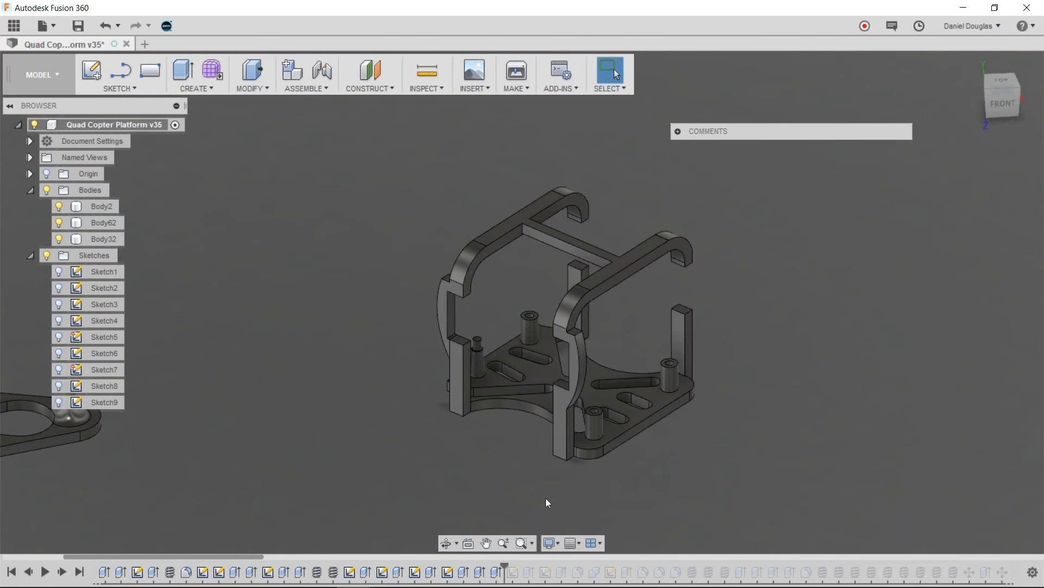
drag(504, 566, 570, 568)
mouse_move(661, 478)
shift+middle_down()
mouse_move(686, 466)
mouse_move(677, 460)
mouse_move(678, 470)
shift+middle_up()
drag(570, 566, 668, 567)
shift+middle_drag(713, 469, 687, 461)
drag(668, 566, 733, 565)
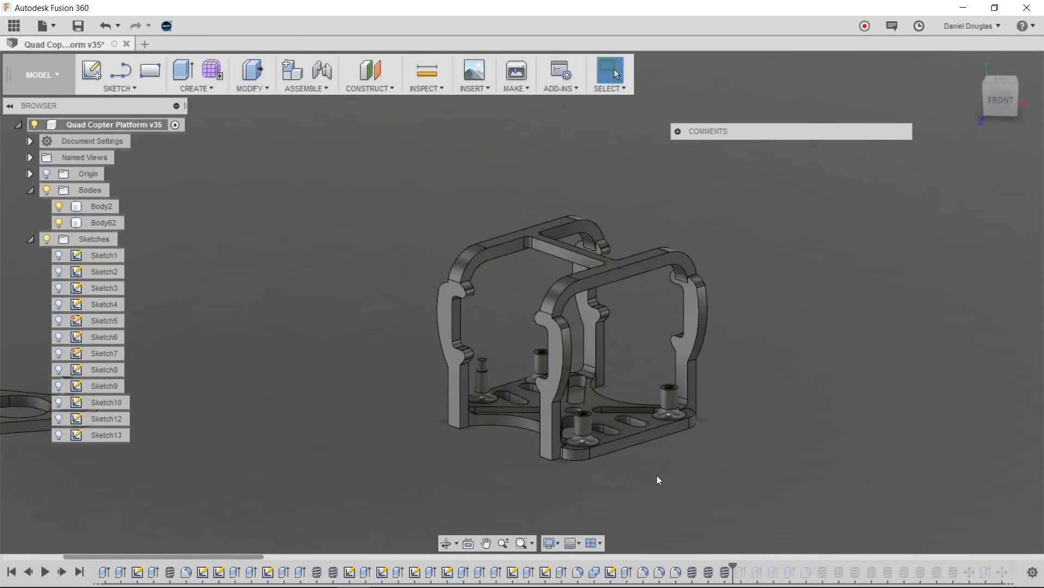
Examine the completed component housing from several sides, including its standoffs, clips and slotted base plate
shift+middle_drag(658, 474, 784, 481)
shift+middle_drag(490, 421, 691, 401)
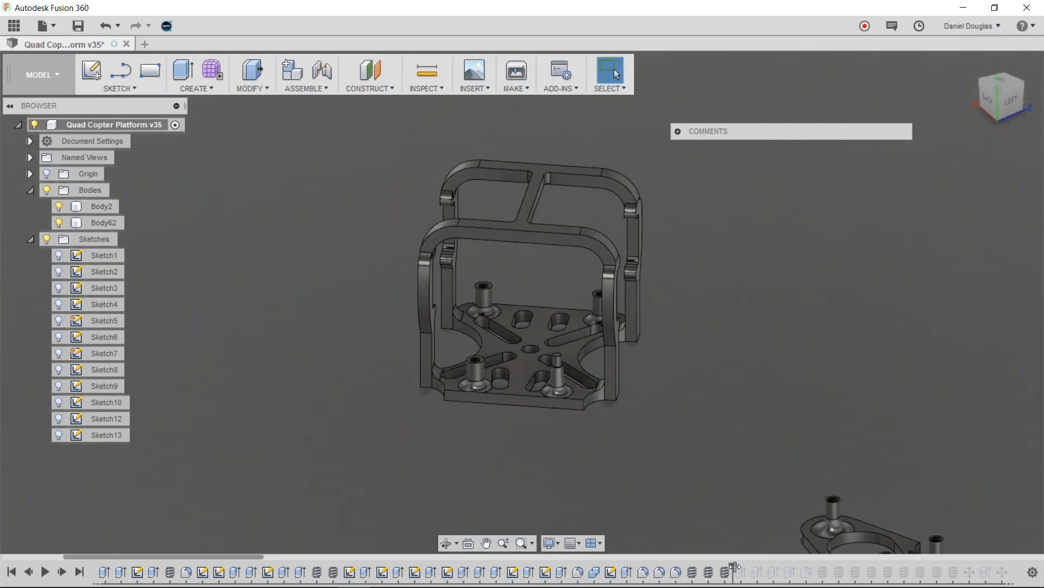
mouse_move(759, 568)
mouse_down()
mouse_move(782, 569)
mouse_move(733, 570)
mouse_up()
shift+middle_drag(719, 491, 673, 295)
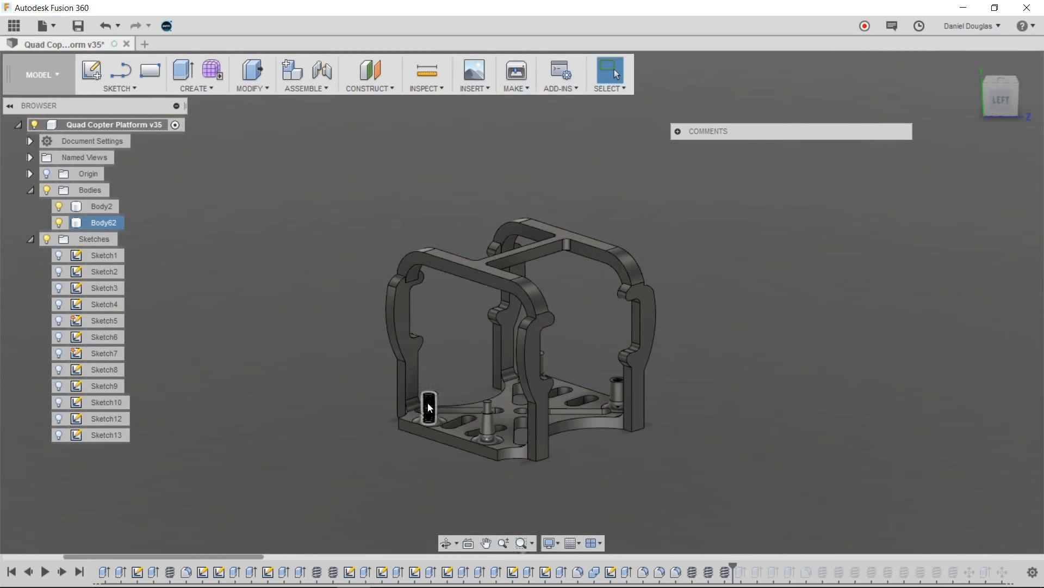
click(499, 404)
shift+middle_drag(663, 214, 725, 413)
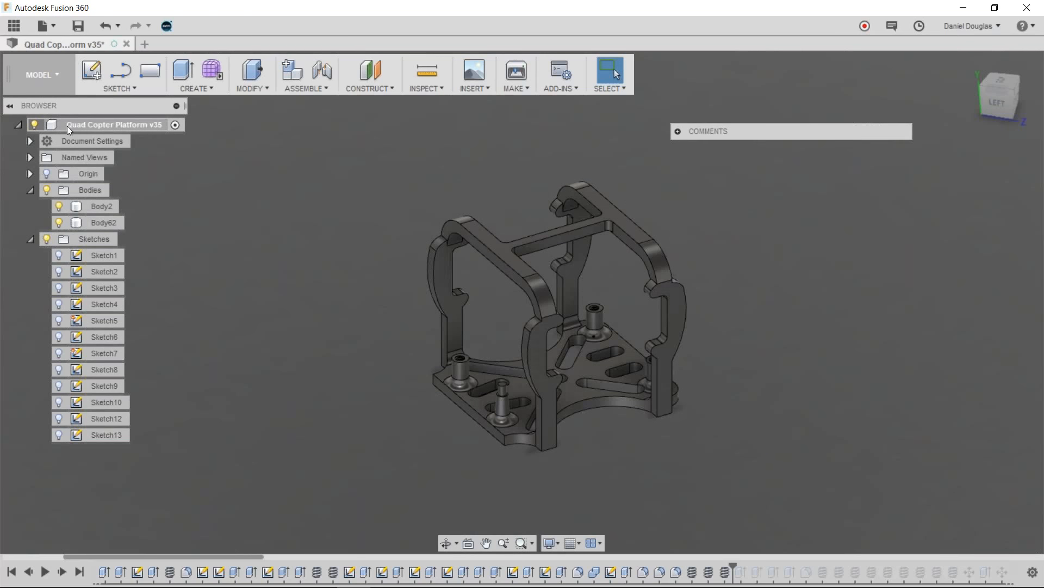
Check the Save As STL option for housing body Body62 and start a 3D Print export of that body
right_click(103, 224)
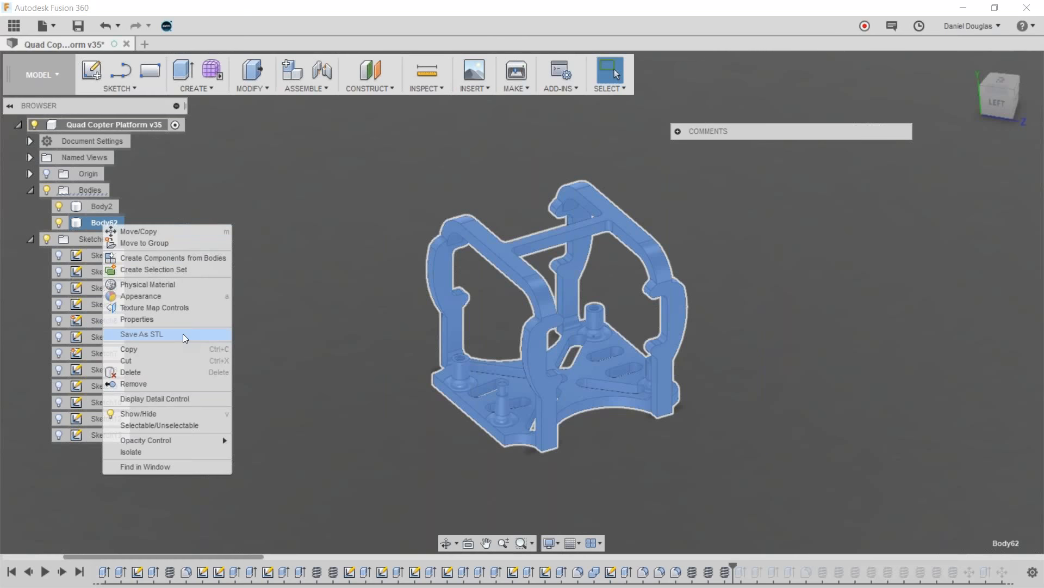
click(386, 197)
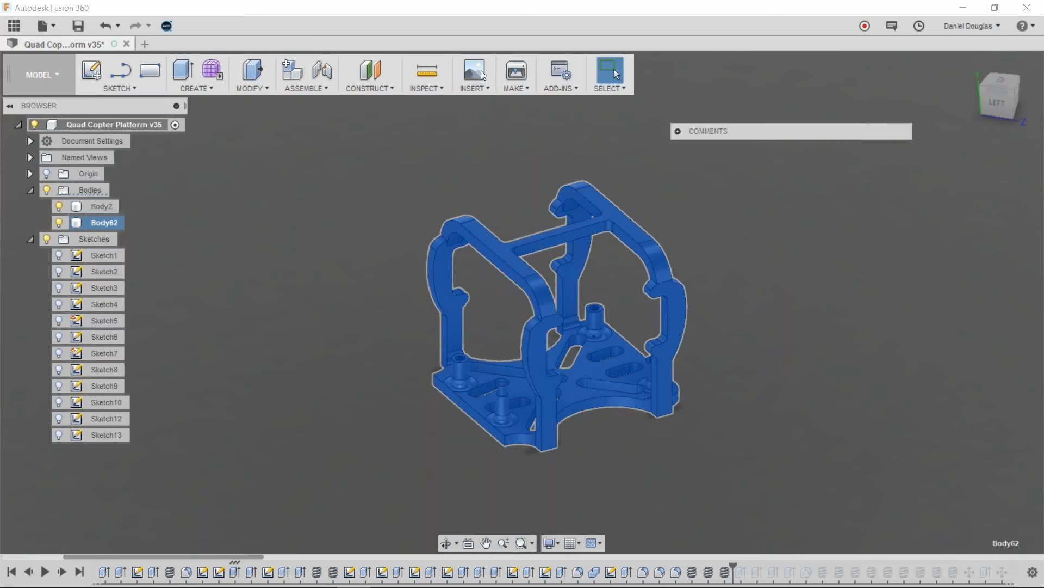
click(528, 89)
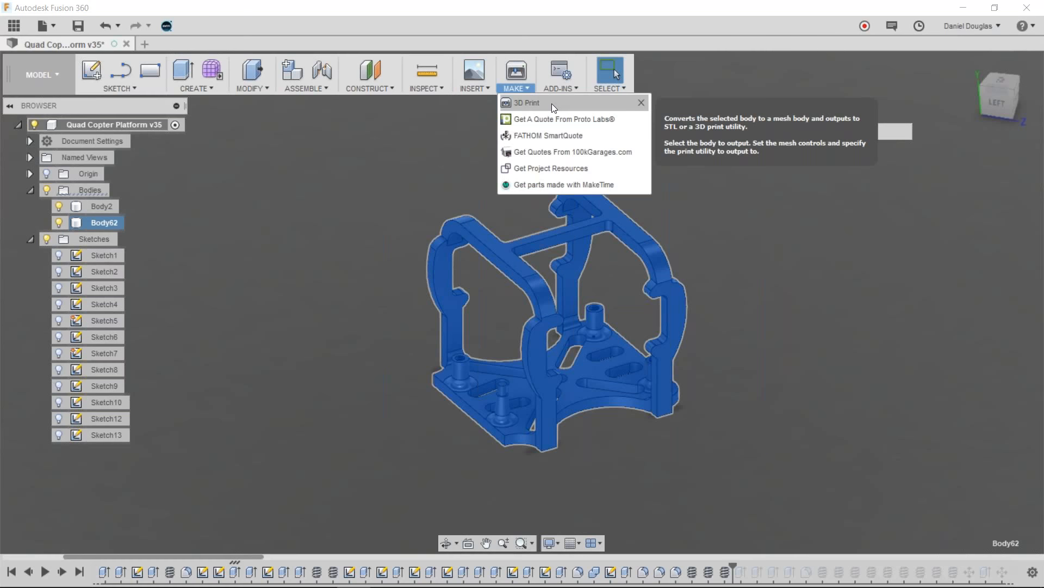
click(552, 103)
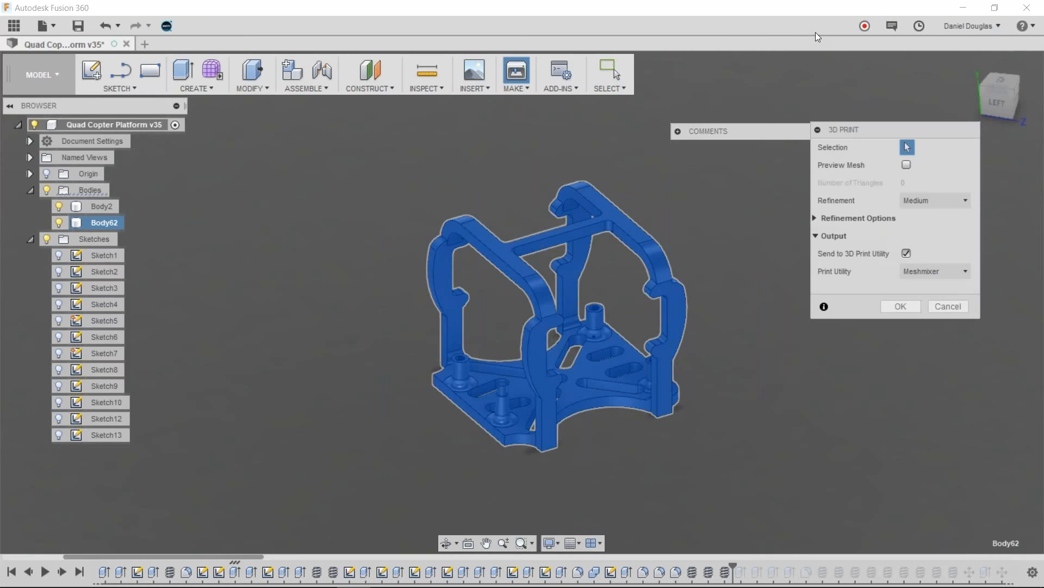
drag(874, 133, 902, 216)
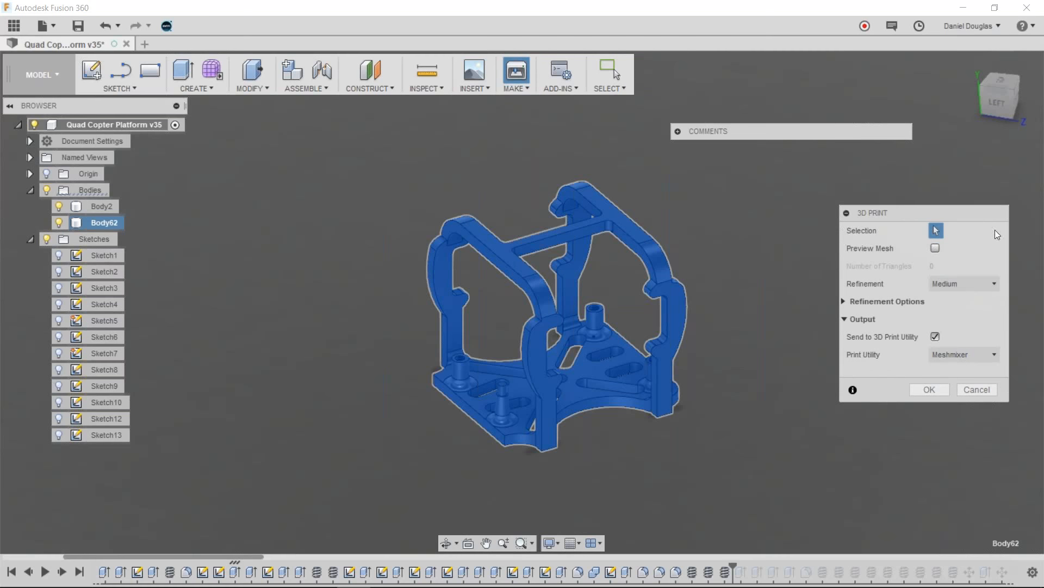
Reselect the housing body for the 3D print and preview its mesh at Medium refinement, turning the preview off again
click(558, 400)
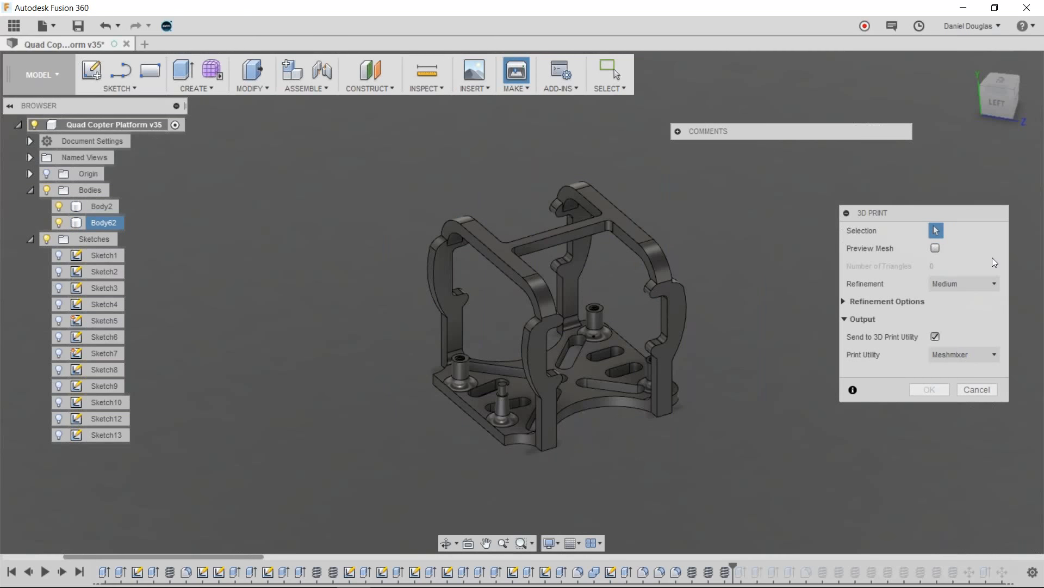
click(936, 249)
click(936, 248)
click(645, 289)
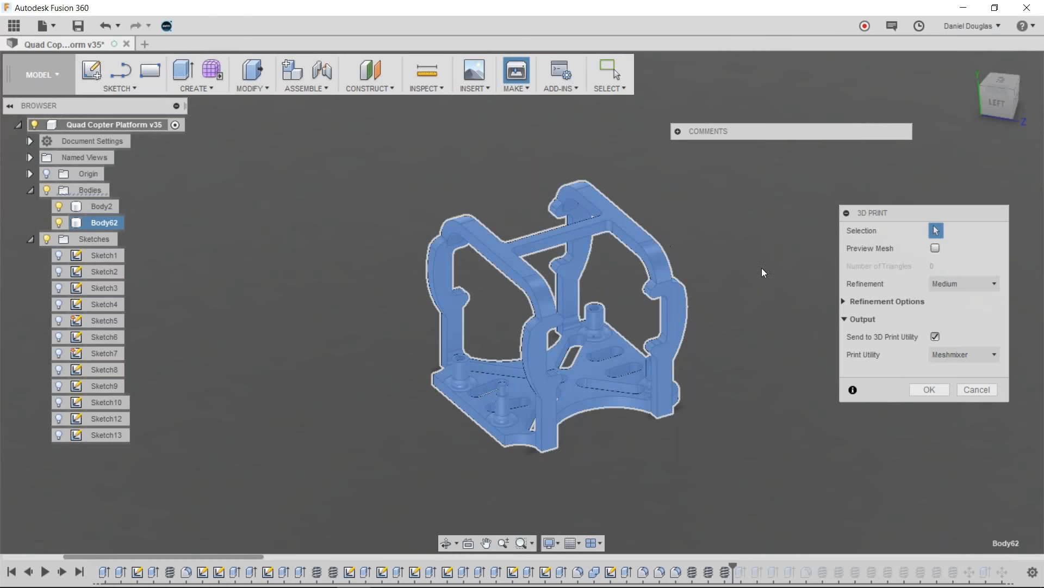
click(935, 249)
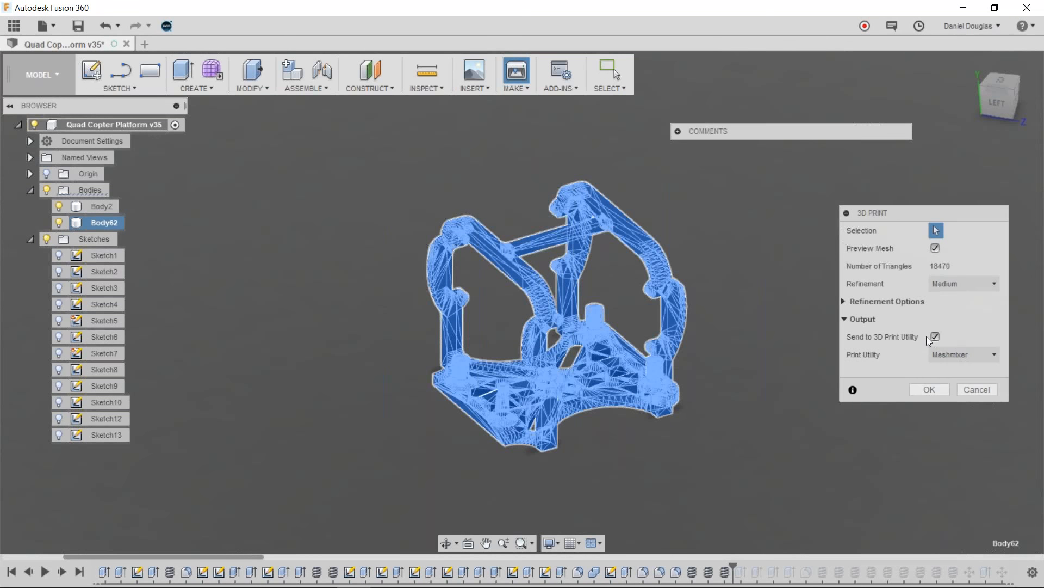
click(936, 248)
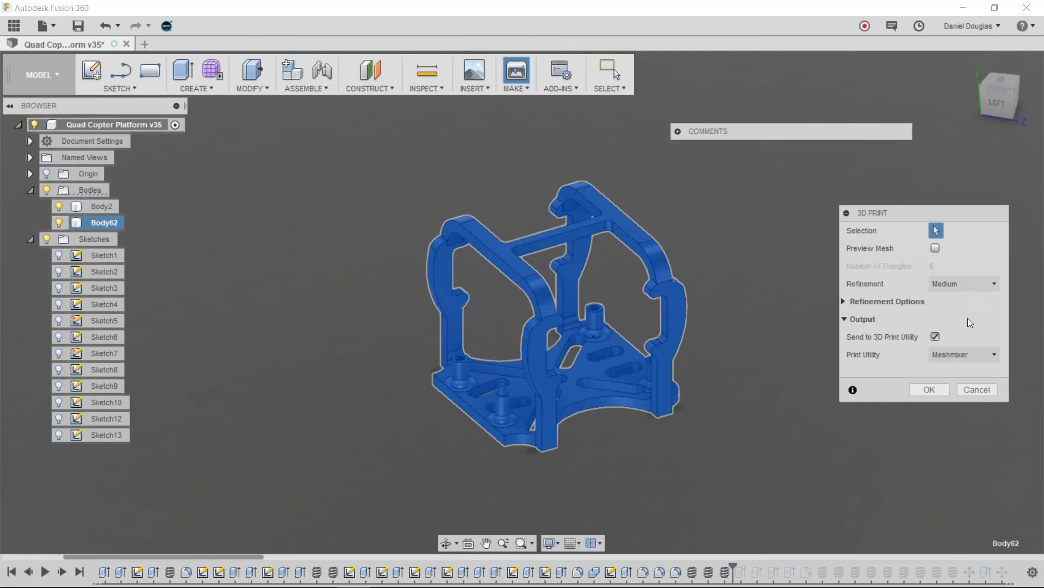
Review the print utility options, turn off sending to a 3D print utility, and try the STL export without saving a file
click(977, 355)
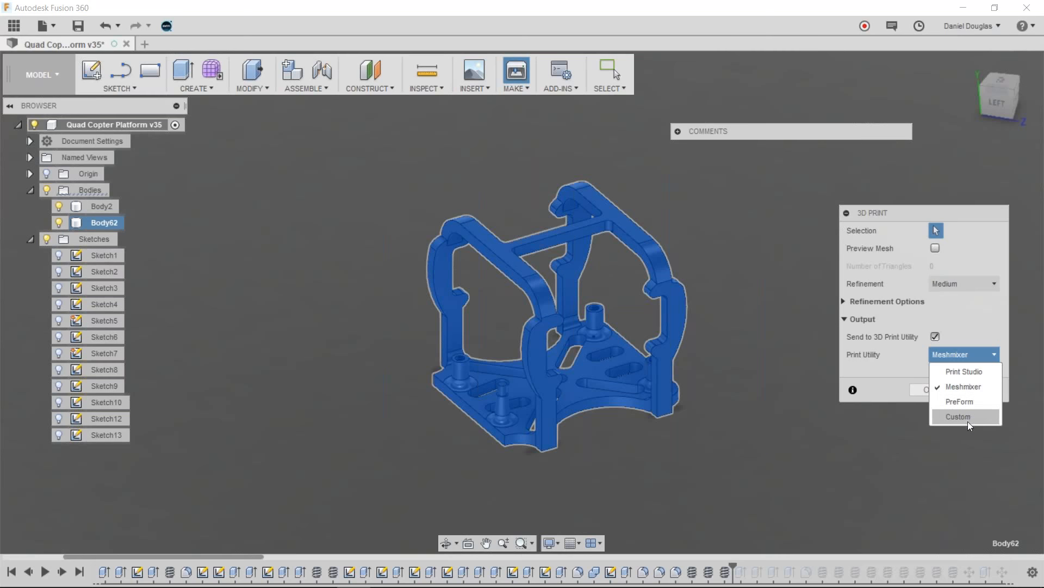
click(977, 321)
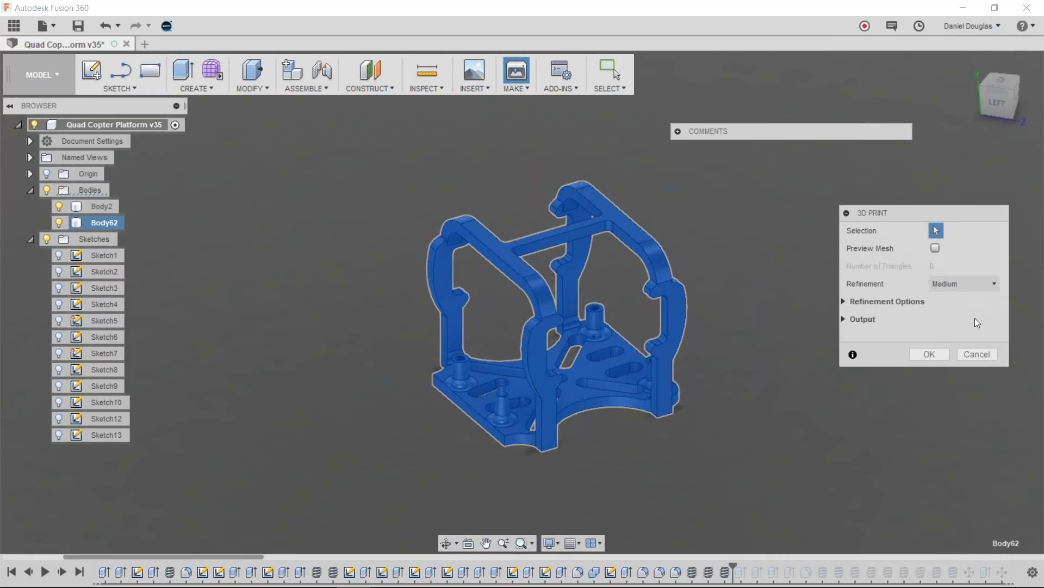
click(844, 319)
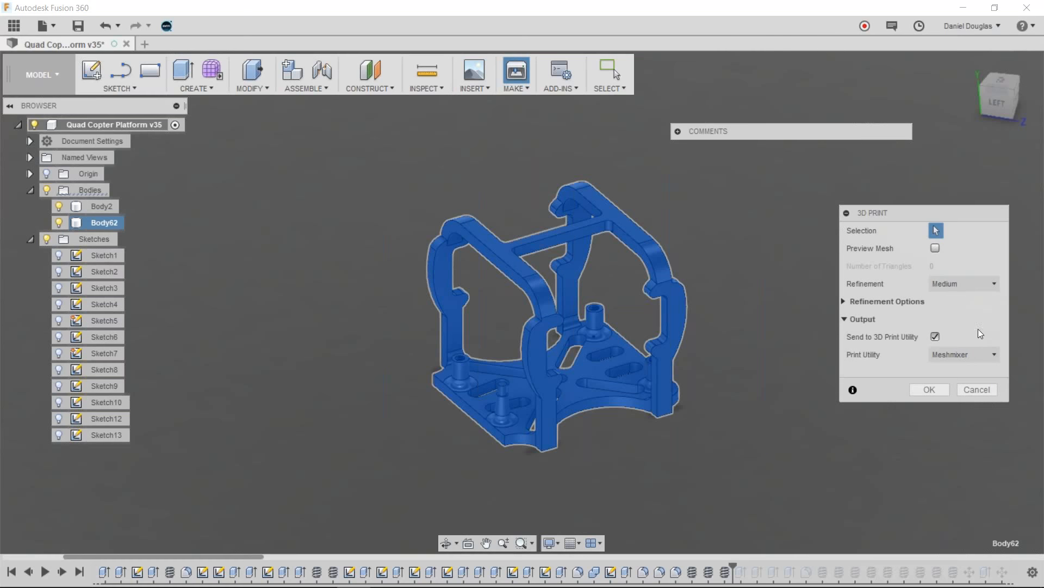
click(935, 336)
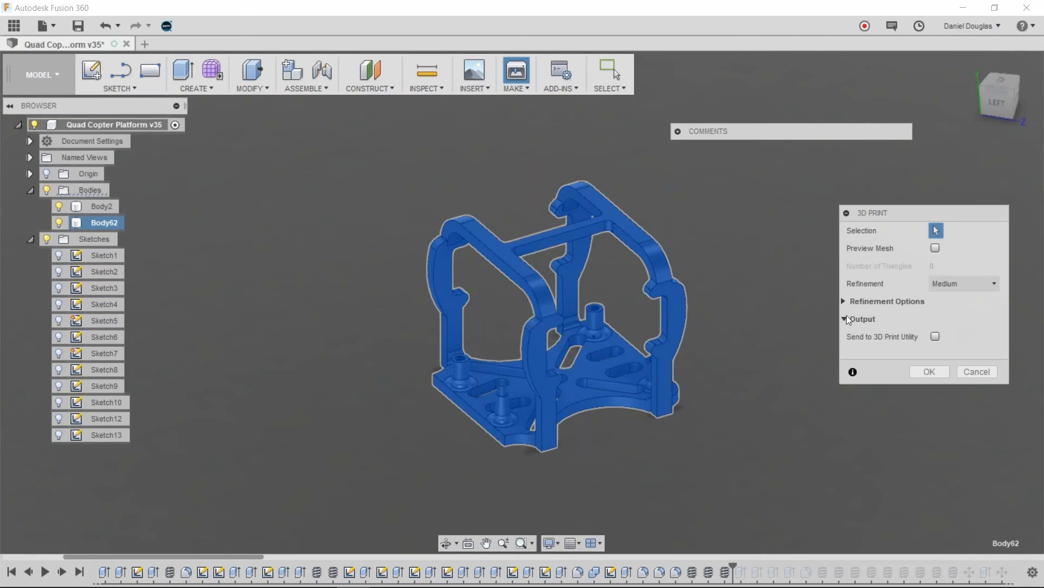
click(929, 371)
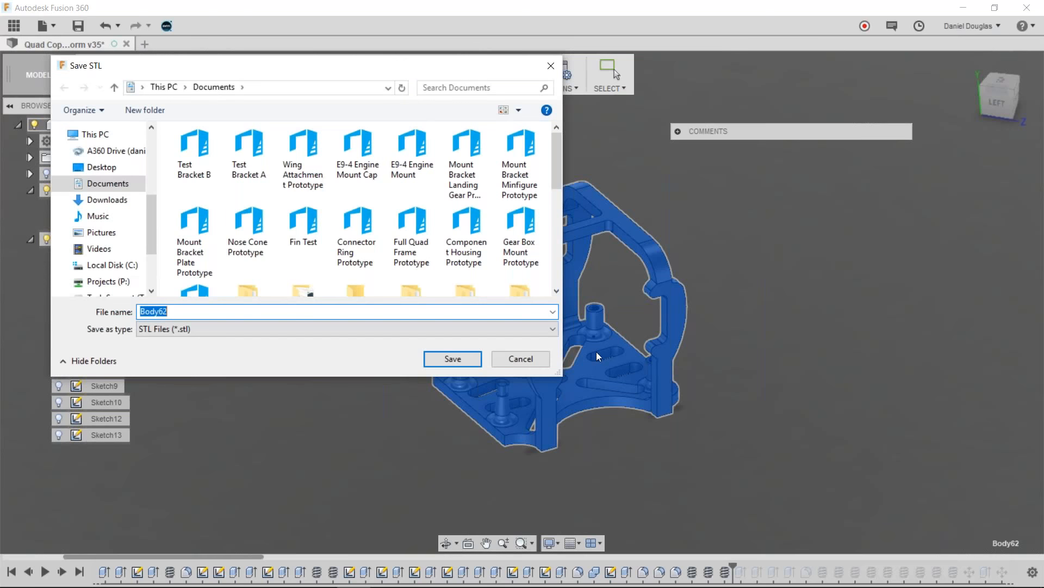
click(512, 363)
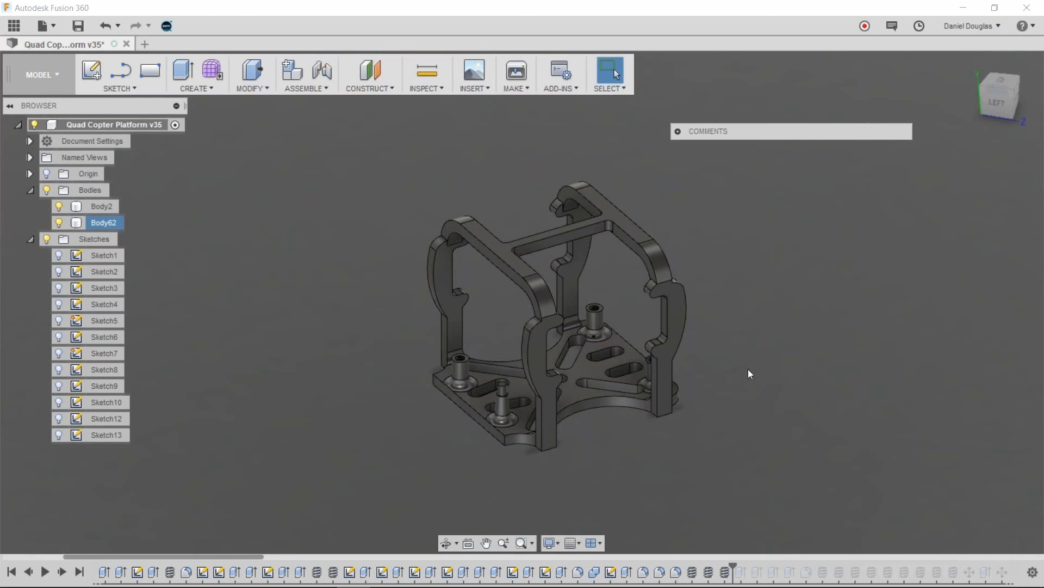
Switch to the Eiger parts library in Chrome and check the STL import without choosing a file
mouse_move(197, 575)
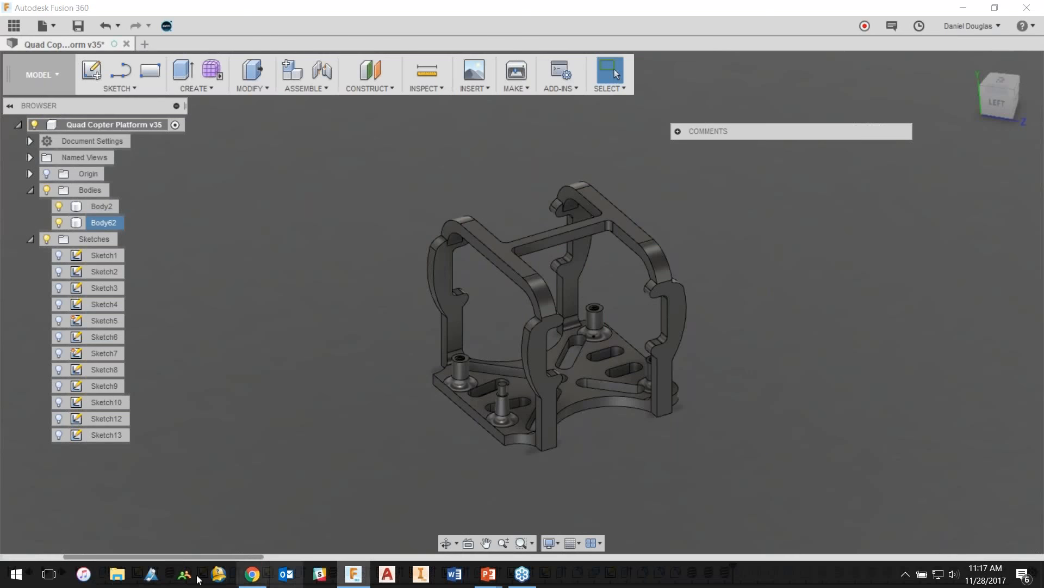
click(260, 577)
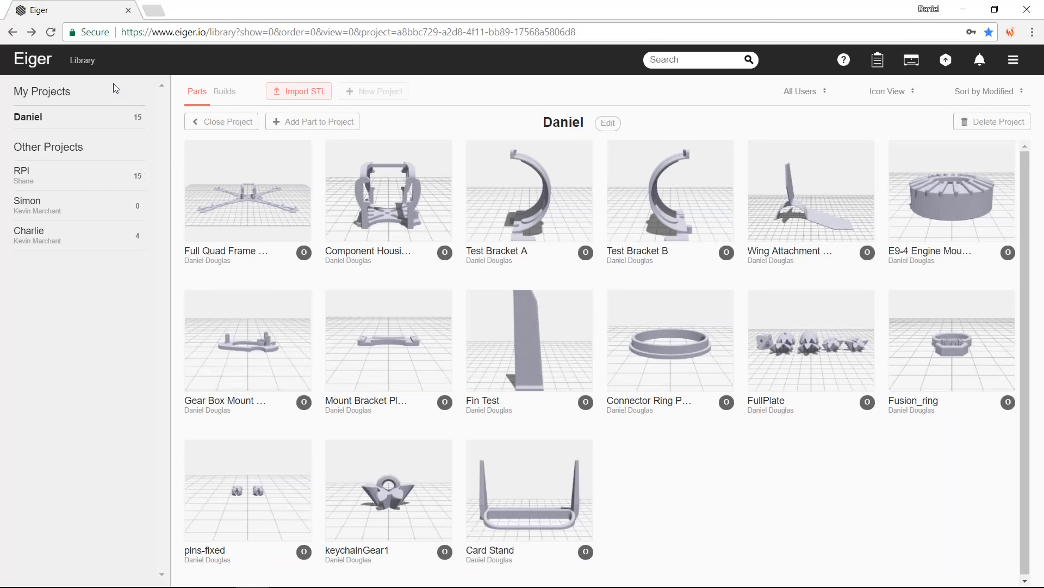
click(307, 95)
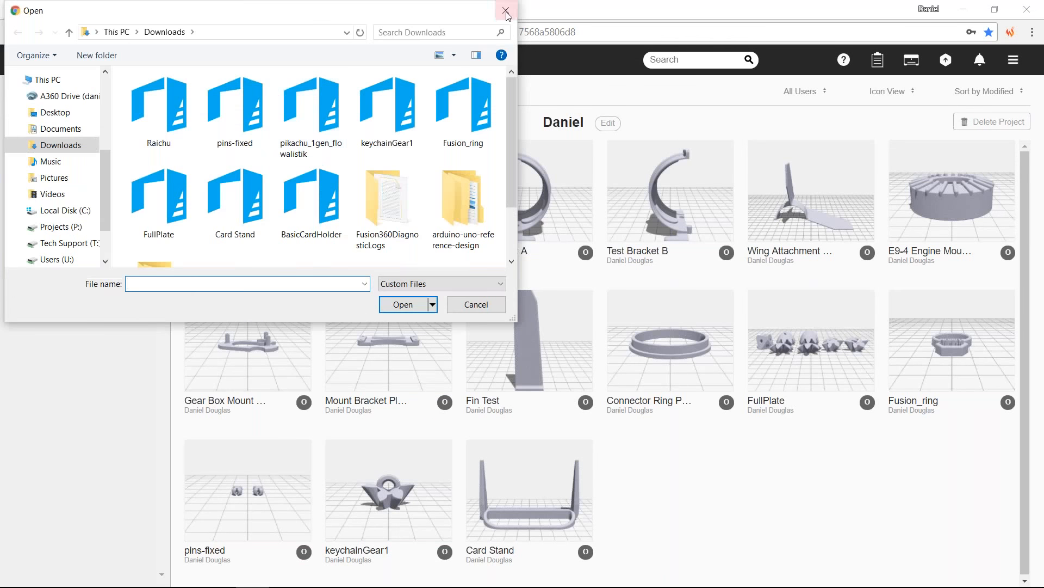
click(506, 11)
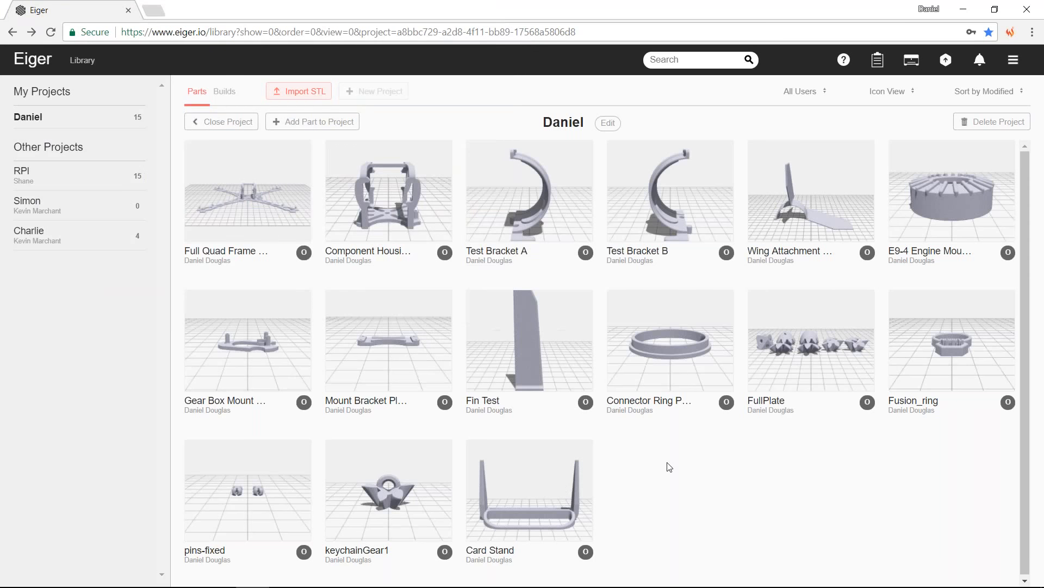
Open the Component Housing Prototype part and review its available print materials, keeping Onyx
mouse_move(682, 405)
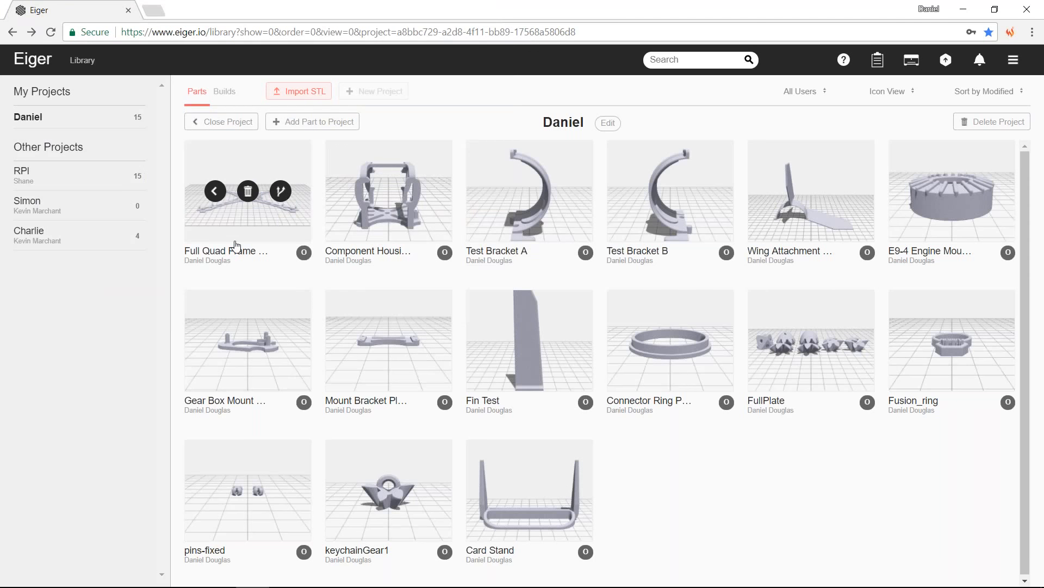
click(392, 230)
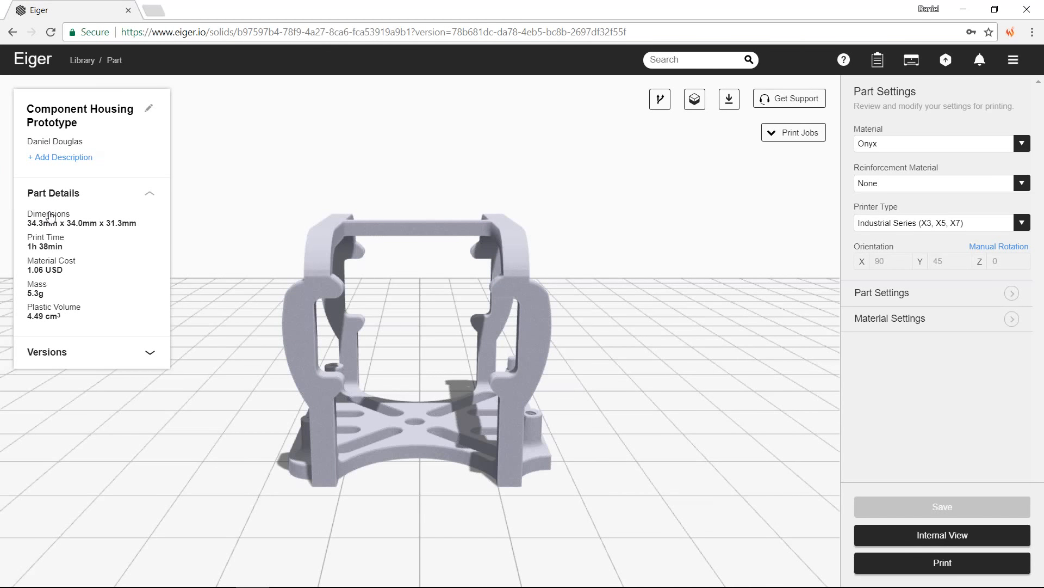
click(1022, 143)
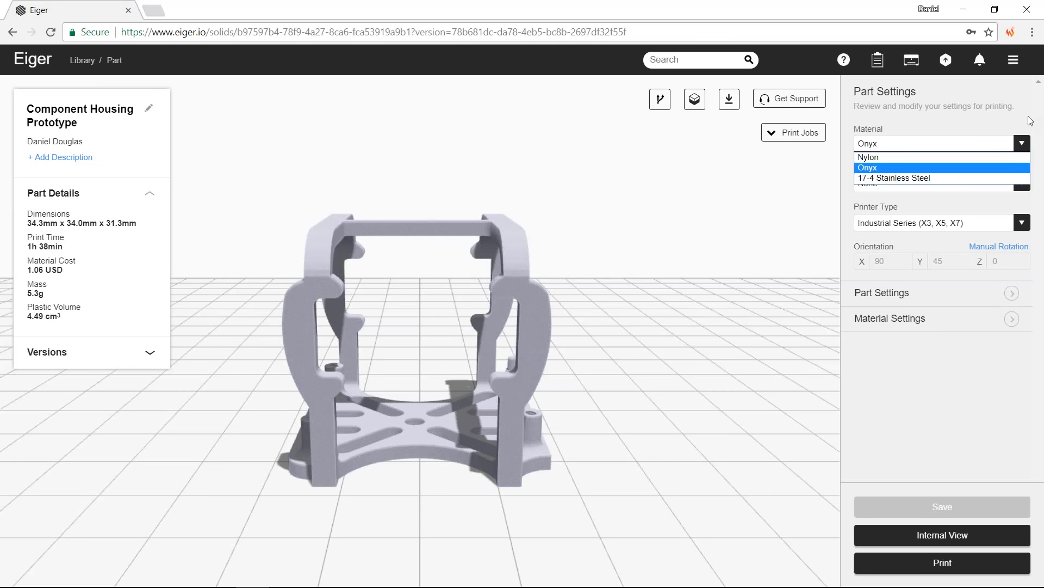
click(1031, 122)
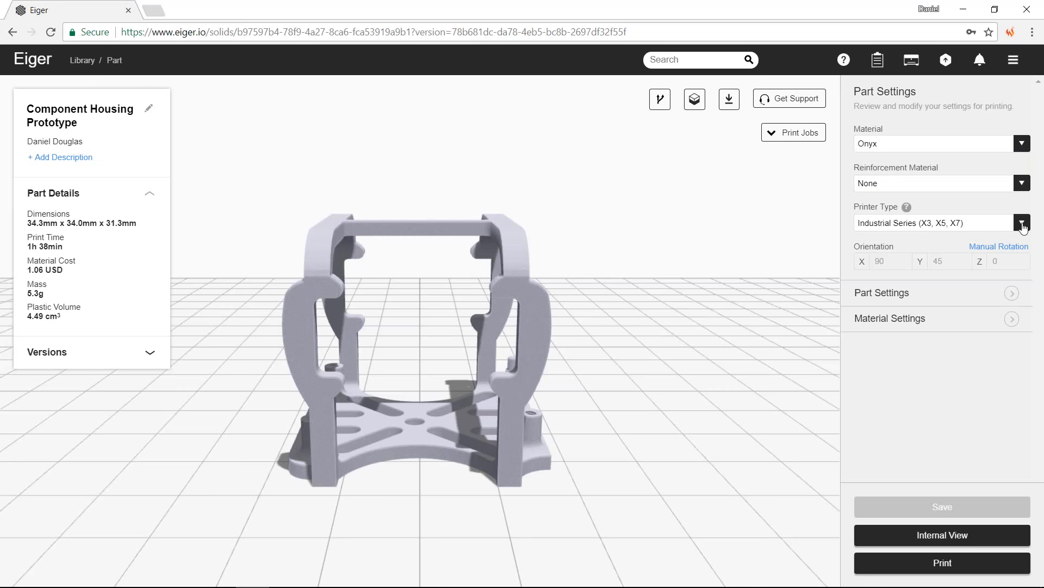
Review the printer type and reinforcement options, keeping Industrial Series (X3, X5, X7) and None, and manually rotate the part to an X orientation of 85
click(1023, 228)
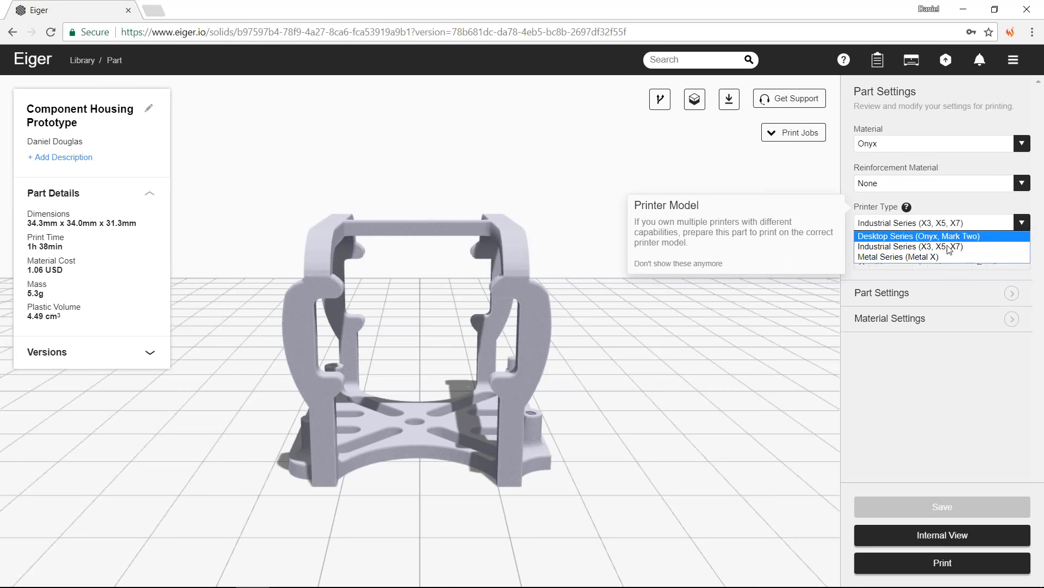
click(949, 248)
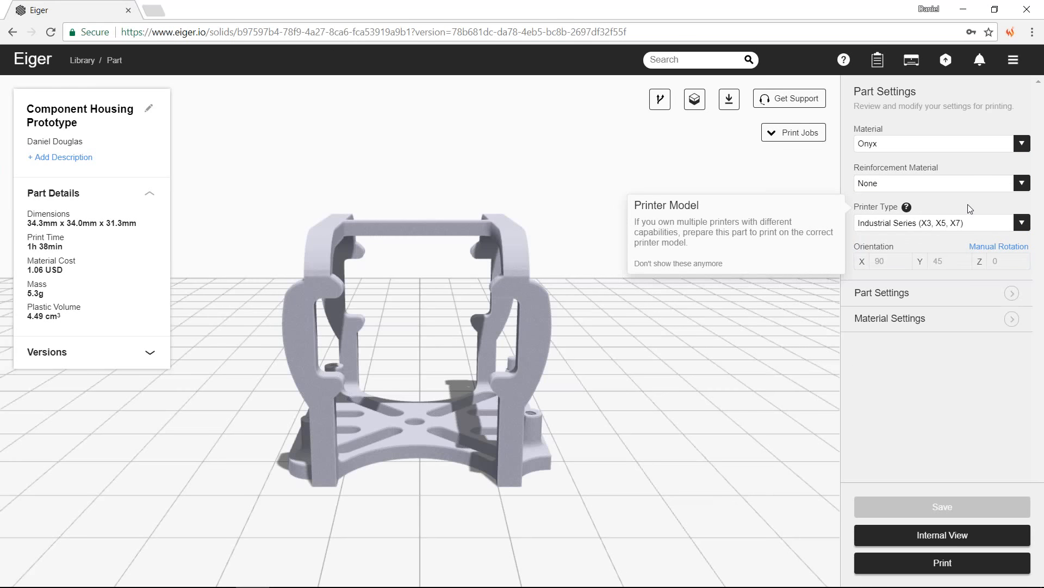
click(1022, 184)
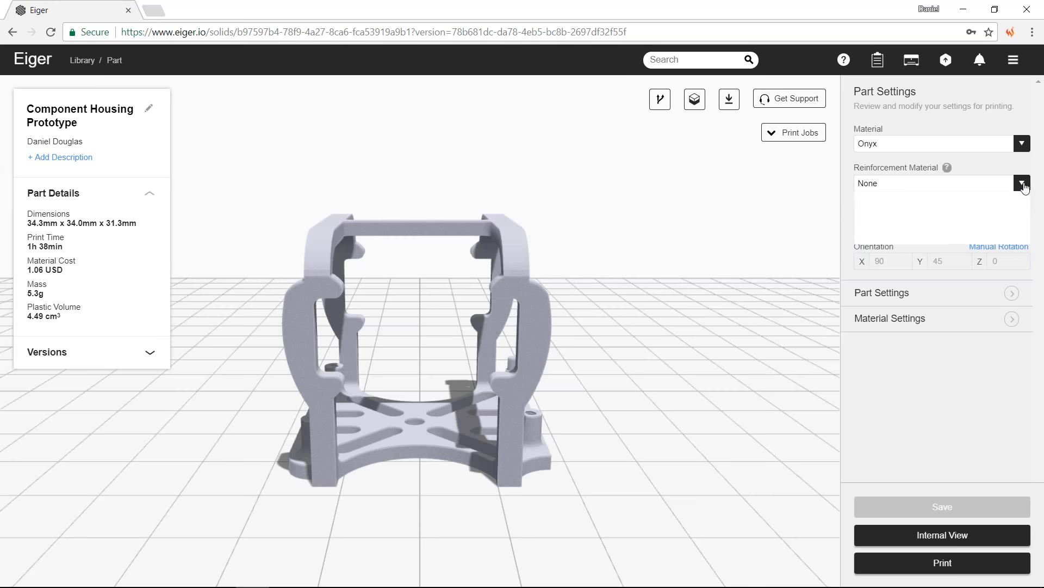
click(984, 164)
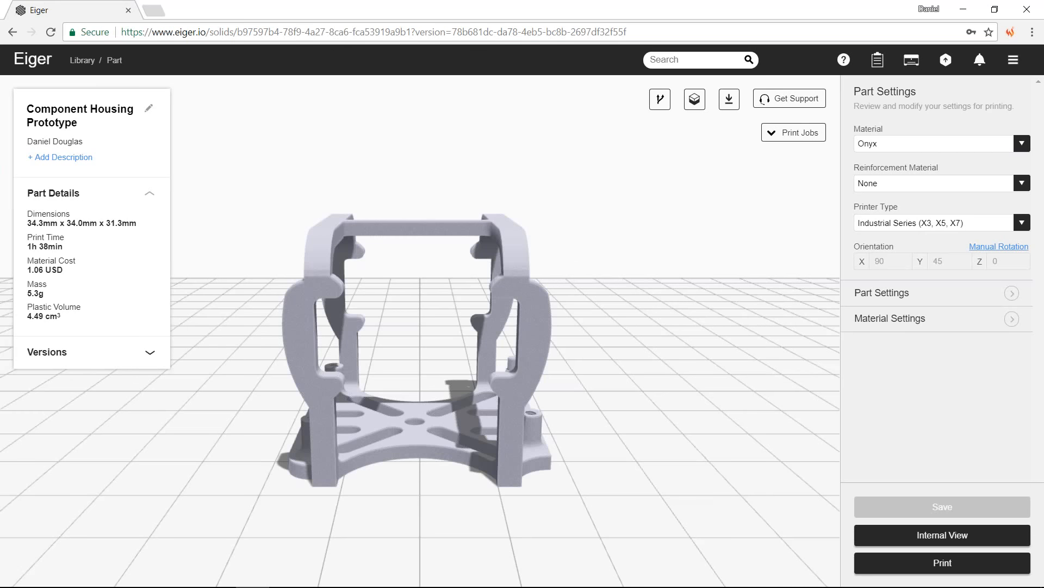
click(999, 246)
mouse_move(422, 313)
mouse_down()
mouse_move(416, 338)
mouse_move(416, 309)
mouse_up()
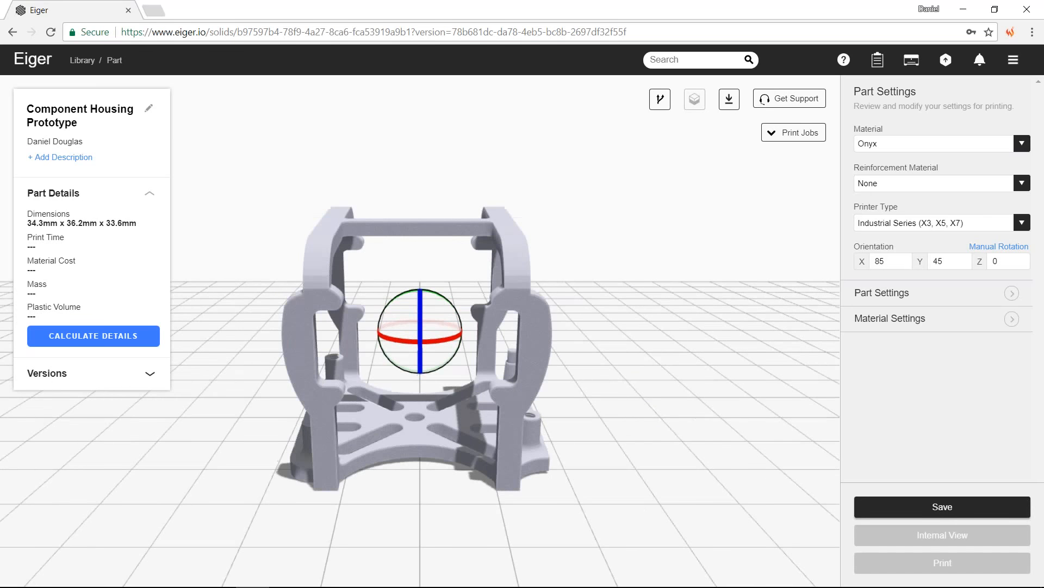
Switch to Fusion 360 and examine the component housing and the separate motor mount from several angles
mouse_move(342, 585)
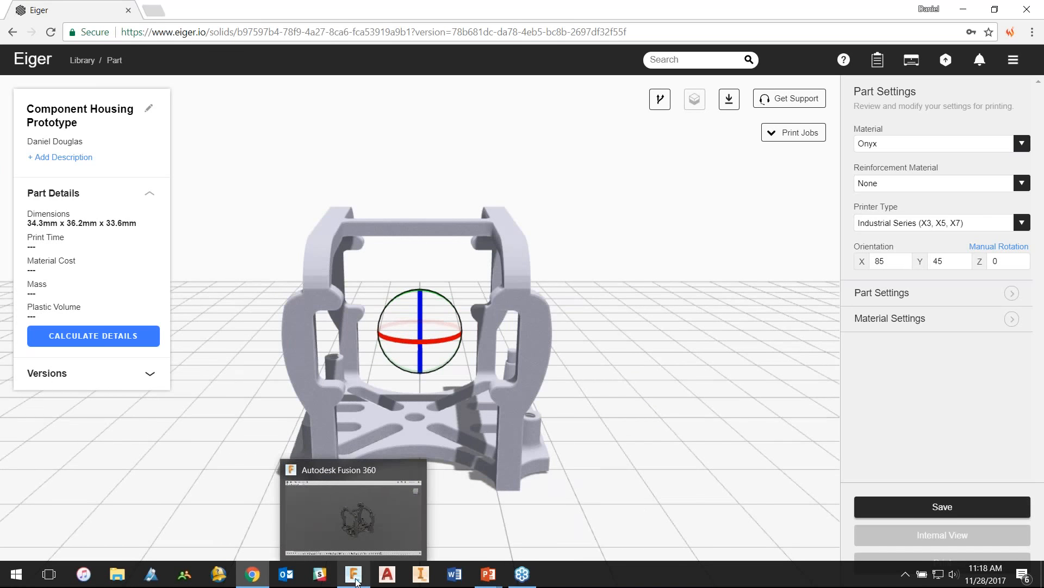
click(357, 580)
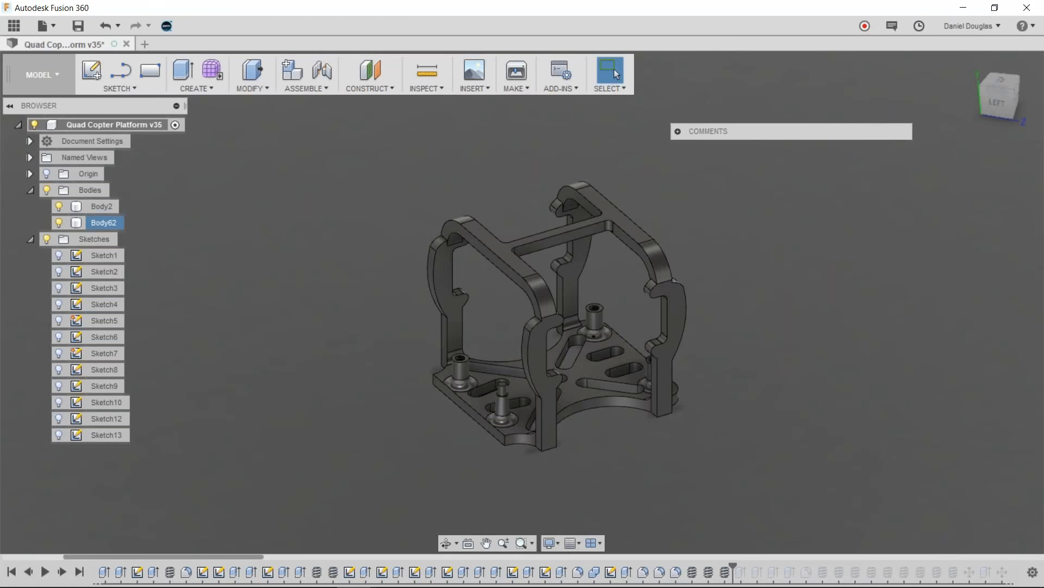
shift+middle_drag(805, 446, 674, 427)
middle_drag(277, 539, 325, 448)
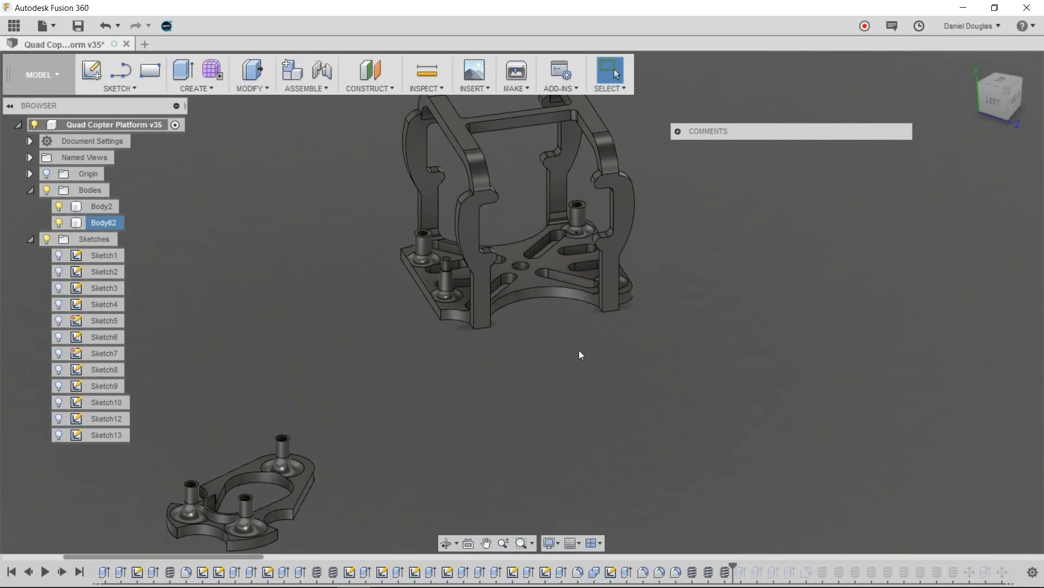
shift+middle_drag(554, 360, 648, 393)
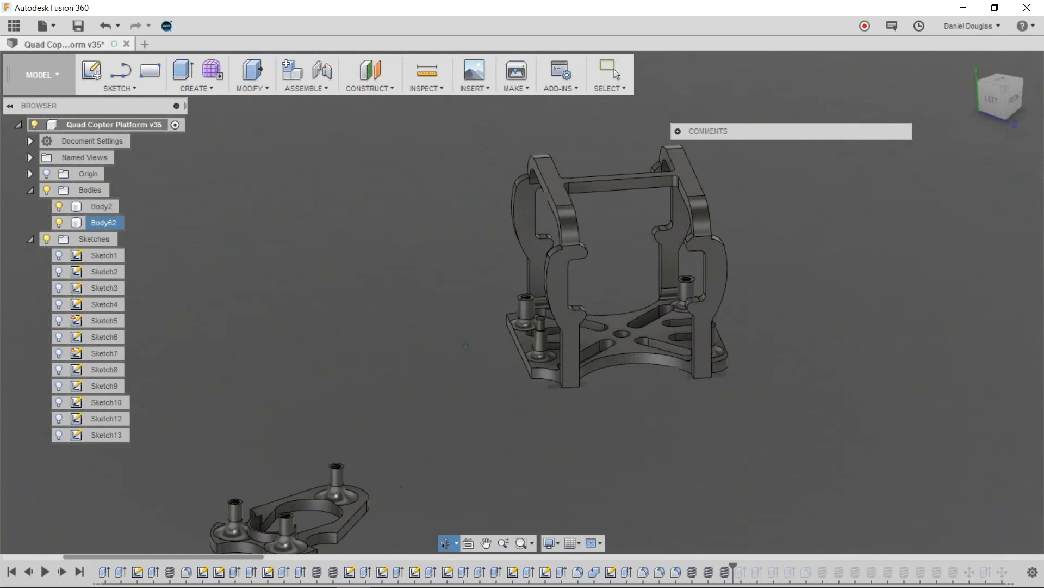
middle_drag(663, 398, 615, 390)
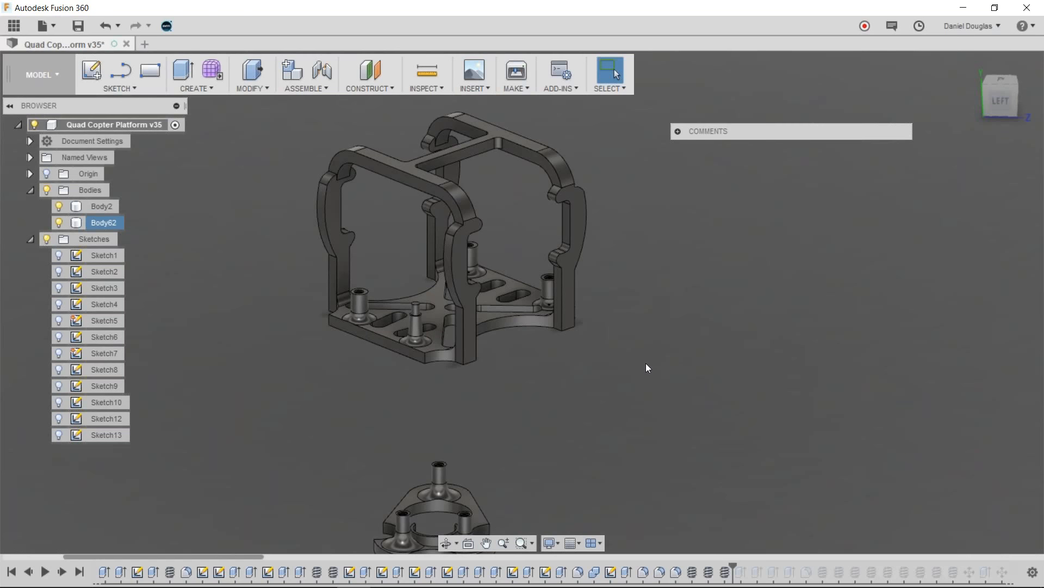
shift+middle_drag(645, 363, 631, 370)
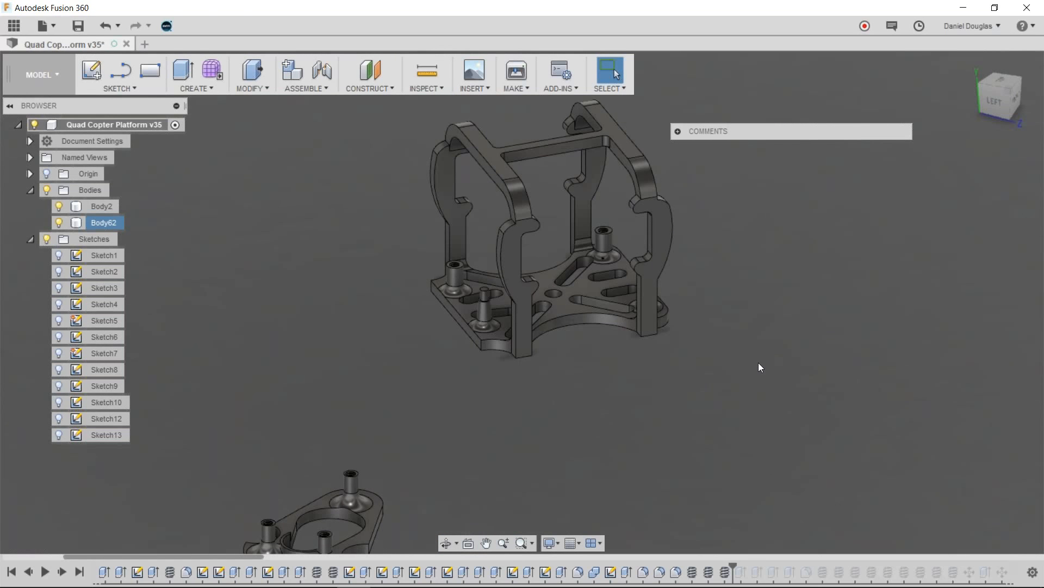
middle_drag(758, 362, 710, 391)
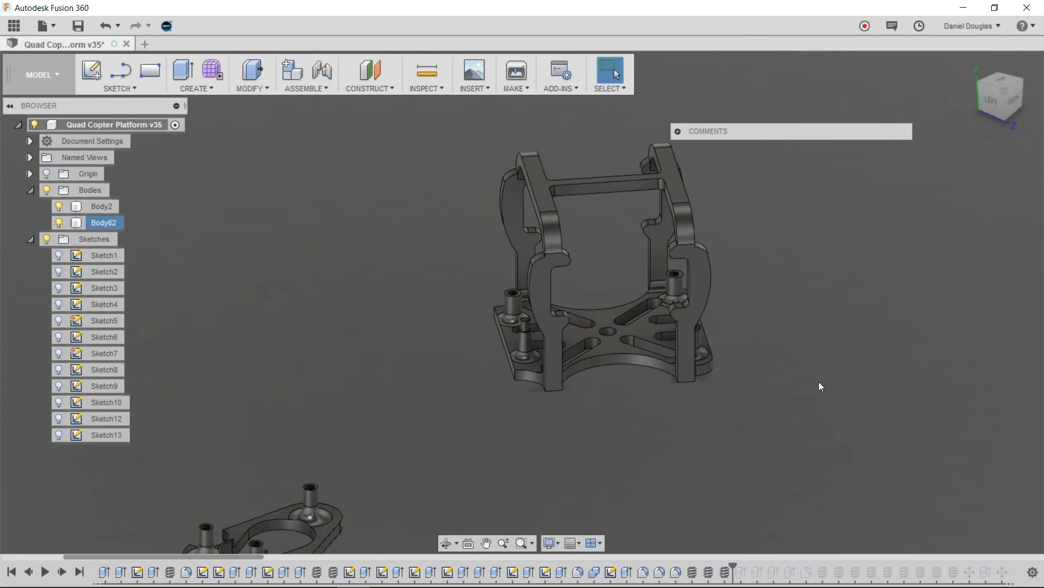
shift+middle_drag(819, 381, 796, 385)
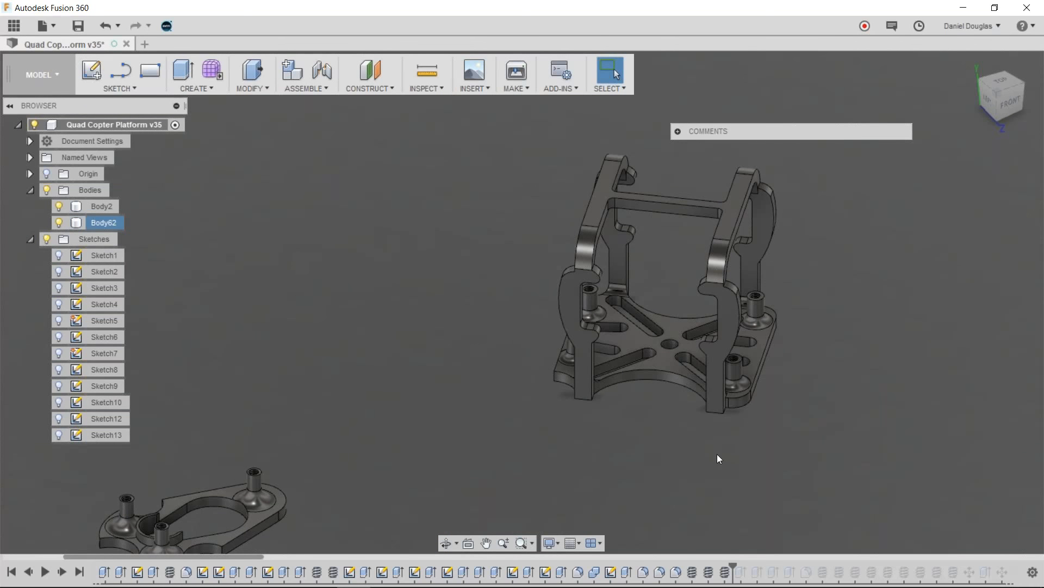
shift+middle_drag(719, 454, 722, 422)
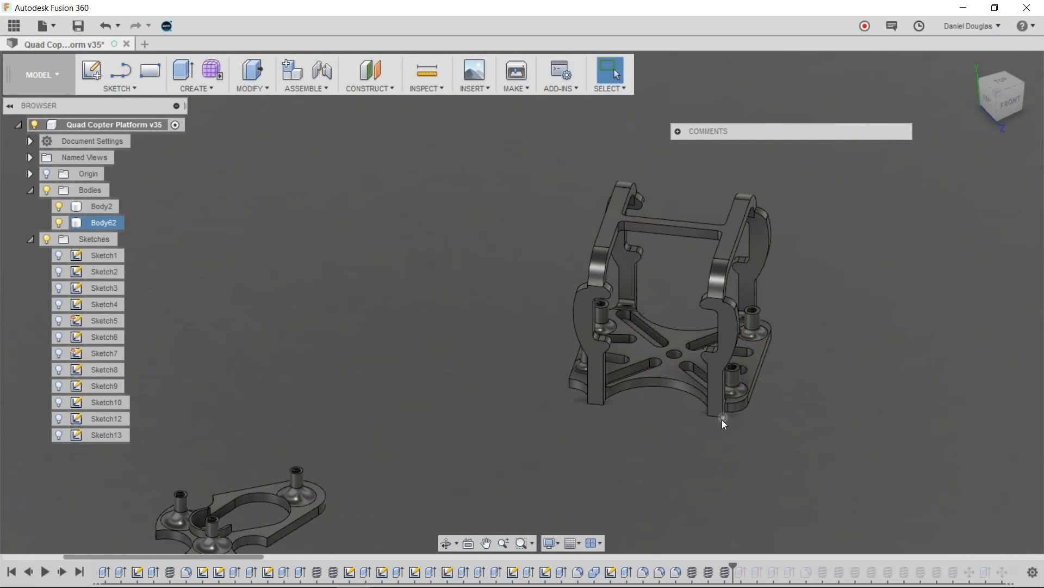
Roll the design history forward through the patterns and move features to bring in the full quadcopter frame beneath the housing
drag(734, 561, 913, 567)
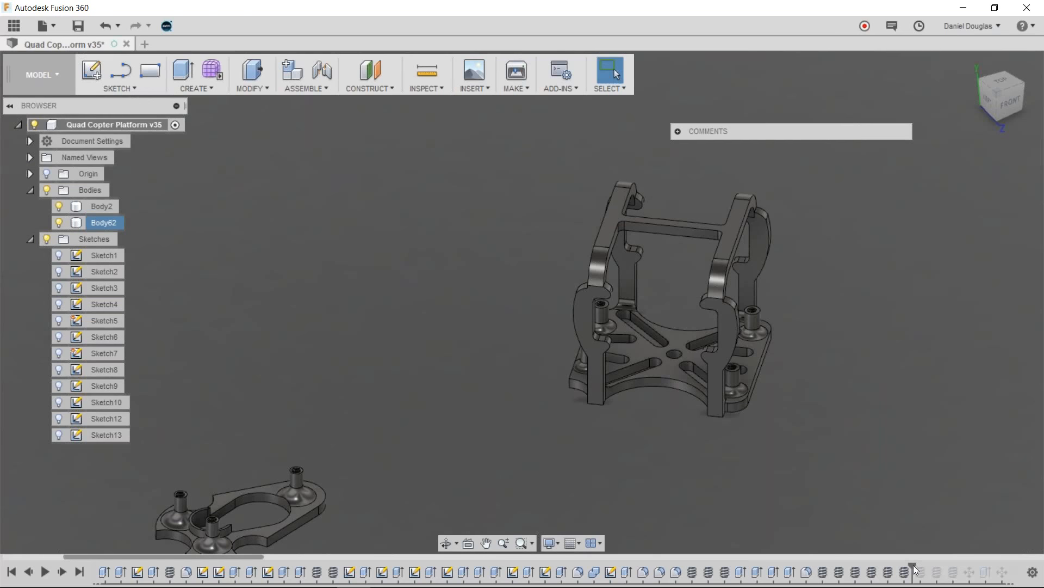
drag(913, 563, 994, 565)
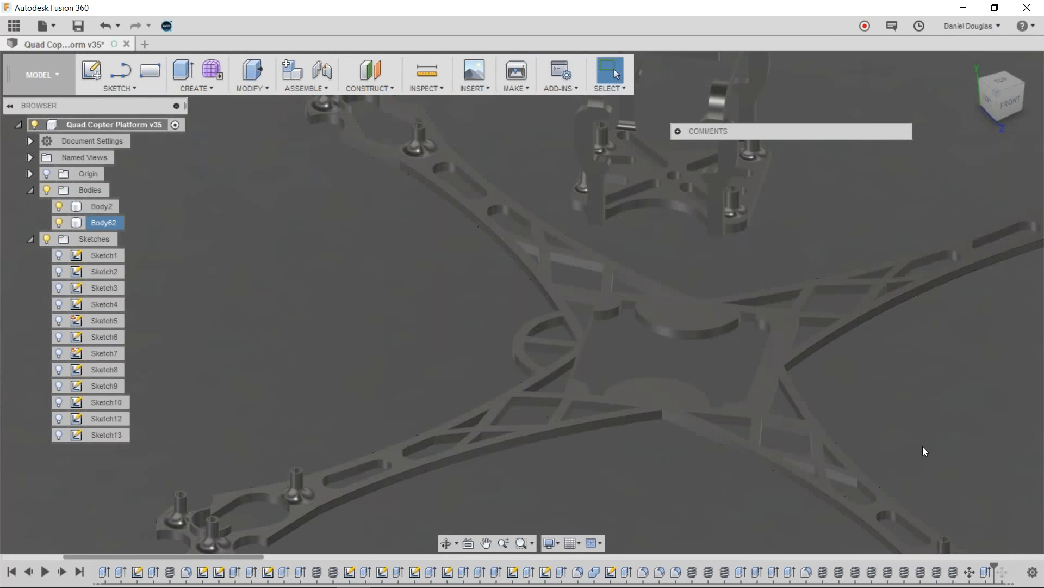
middle_drag(963, 459, 778, 411)
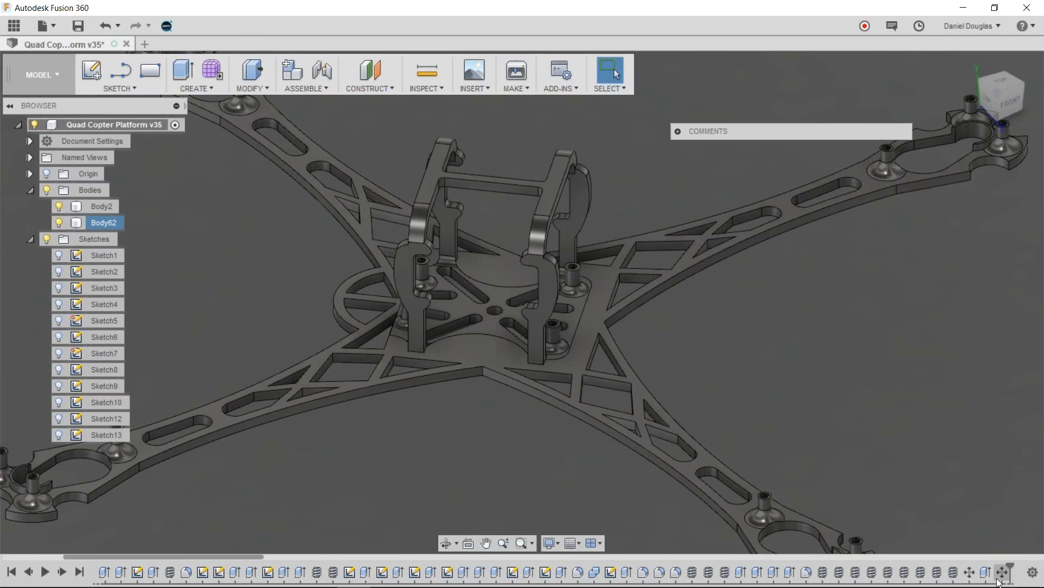
scroll(997, 579, up, 1)
scroll(956, 575, down, 5)
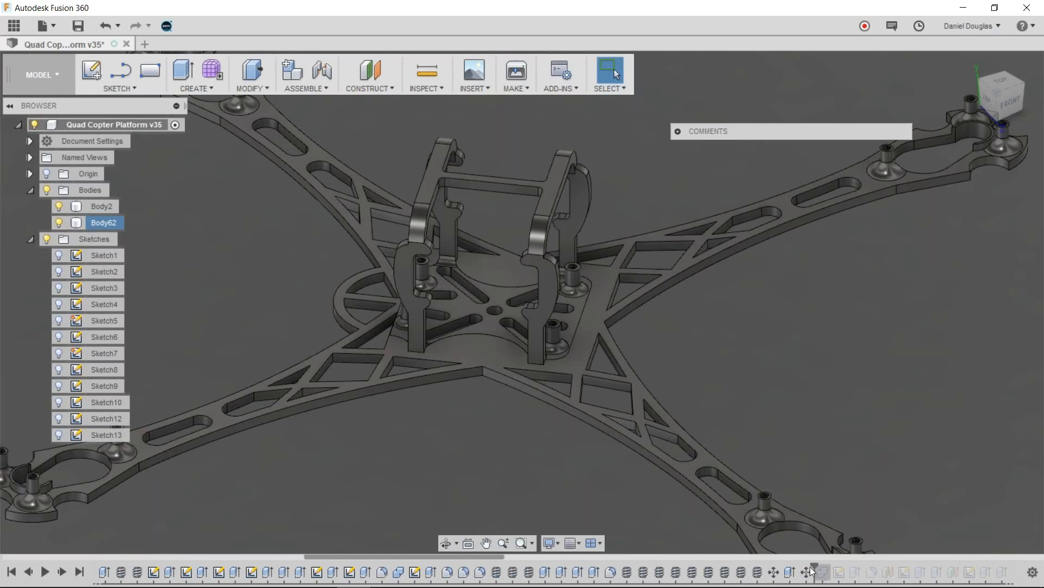
Advance the design history past the combine feature and highlight Body2 to check the joined frame and housing
drag(828, 569, 831, 569)
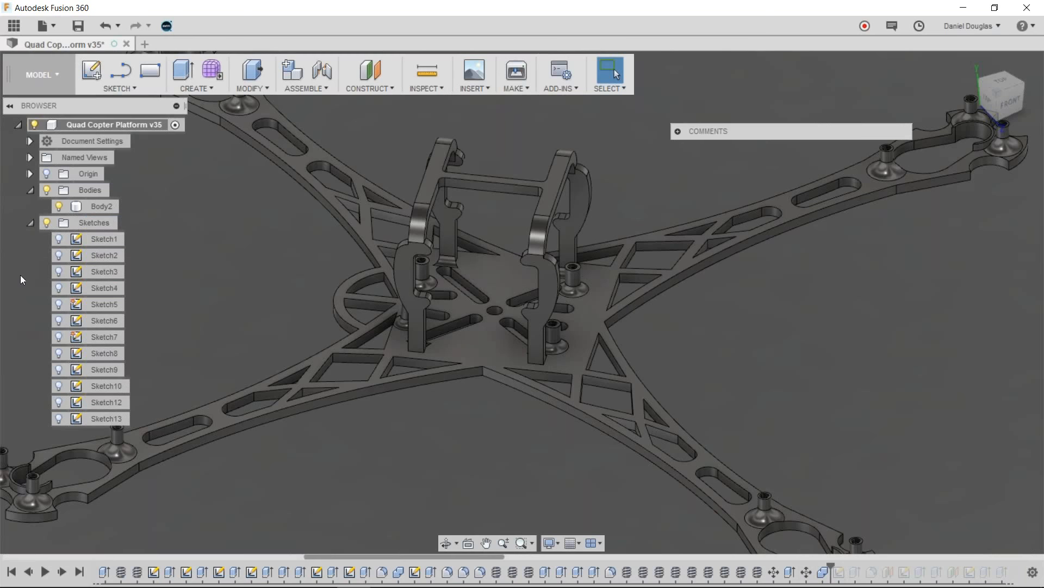
click(104, 207)
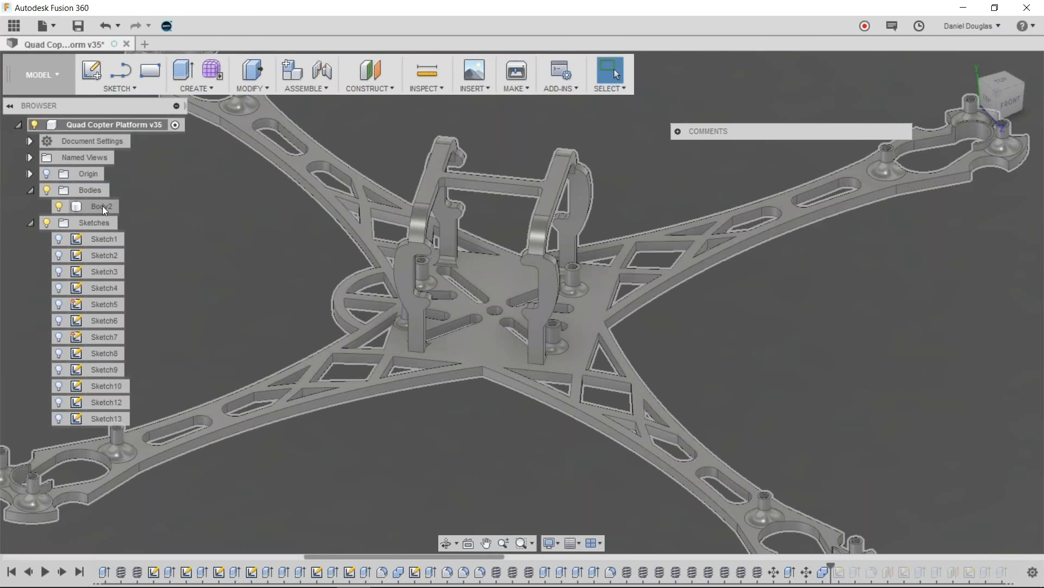
click(524, 407)
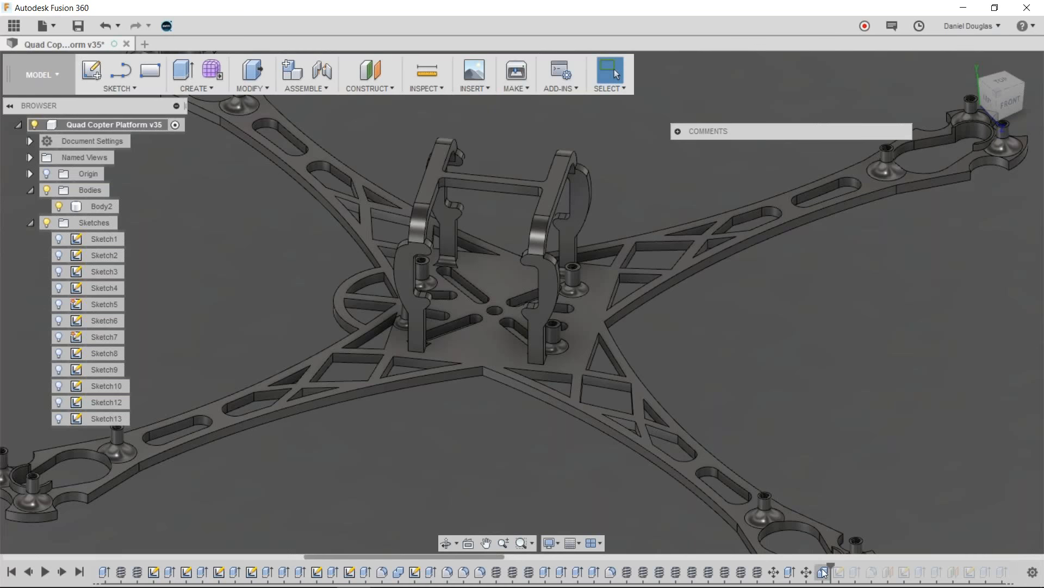
Advance the design history through the base plate cutouts and fillet to include Body56, and inspect the centre plate
drag(831, 568, 859, 569)
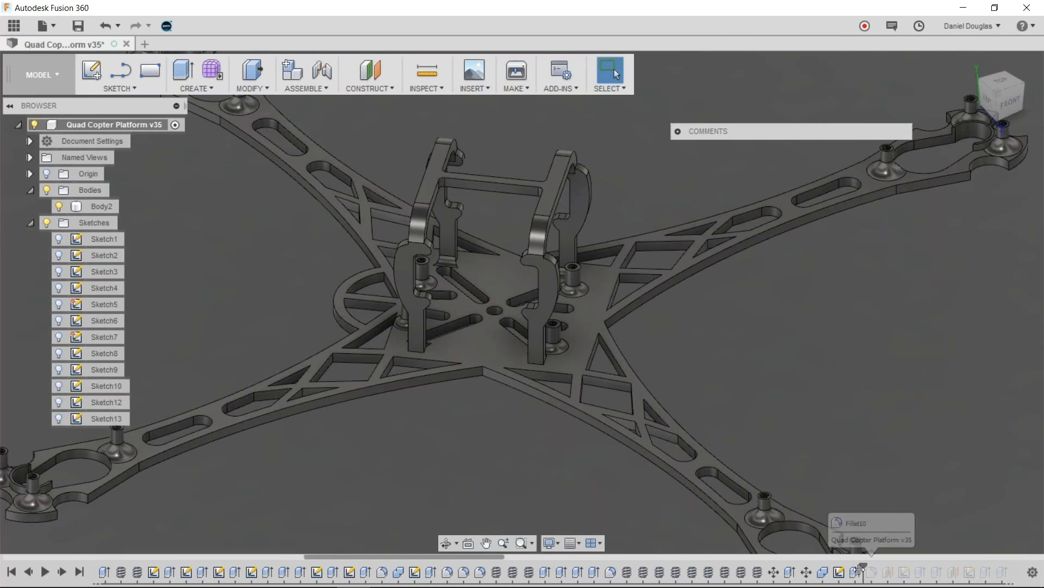
drag(859, 569, 929, 569)
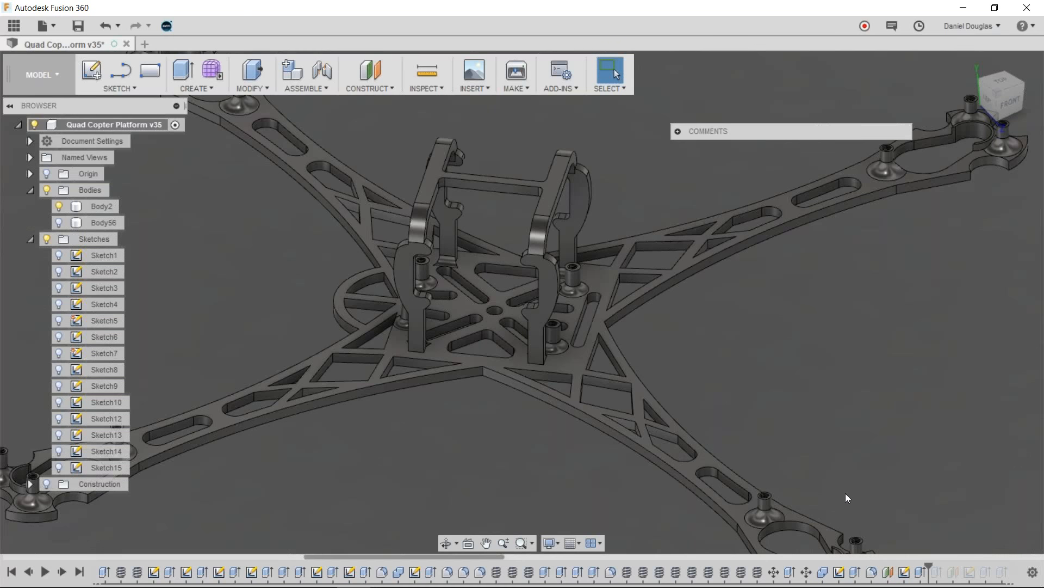
scroll(840, 485, down, 3)
scroll(841, 485, up, 1)
scroll(823, 469, up, 2)
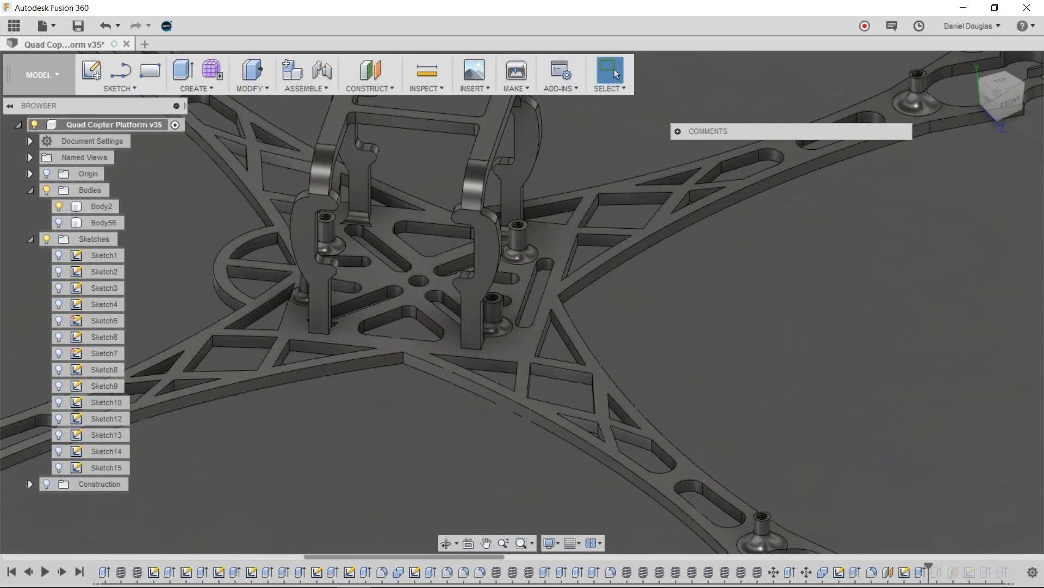
Advance the design history past Sketch16 to include Body57, and view the whole frame from its left side
drag(929, 569, 1010, 568)
scroll(864, 472, down, 5)
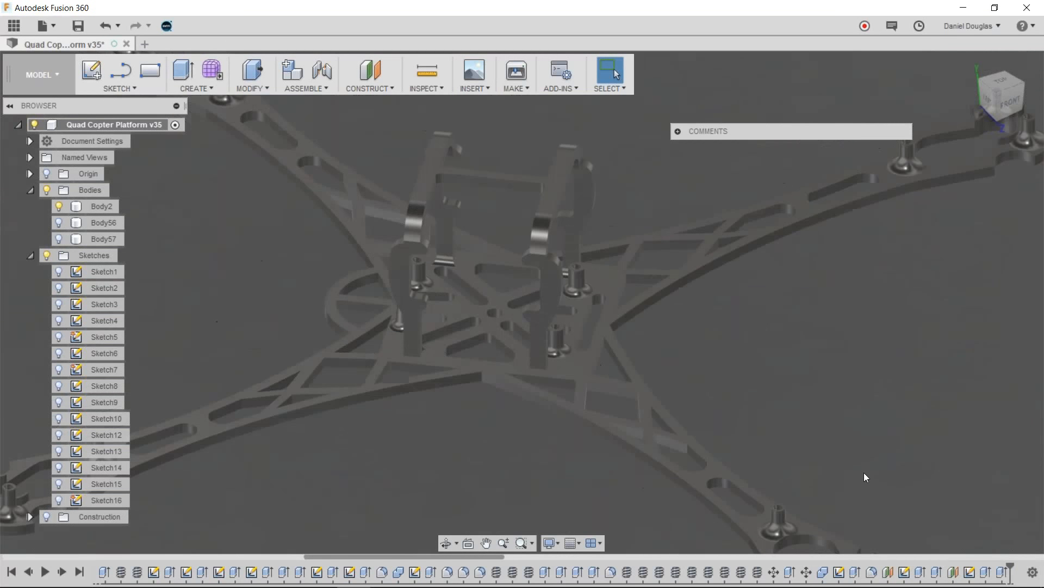
shift+middle_drag(737, 418, 860, 418)
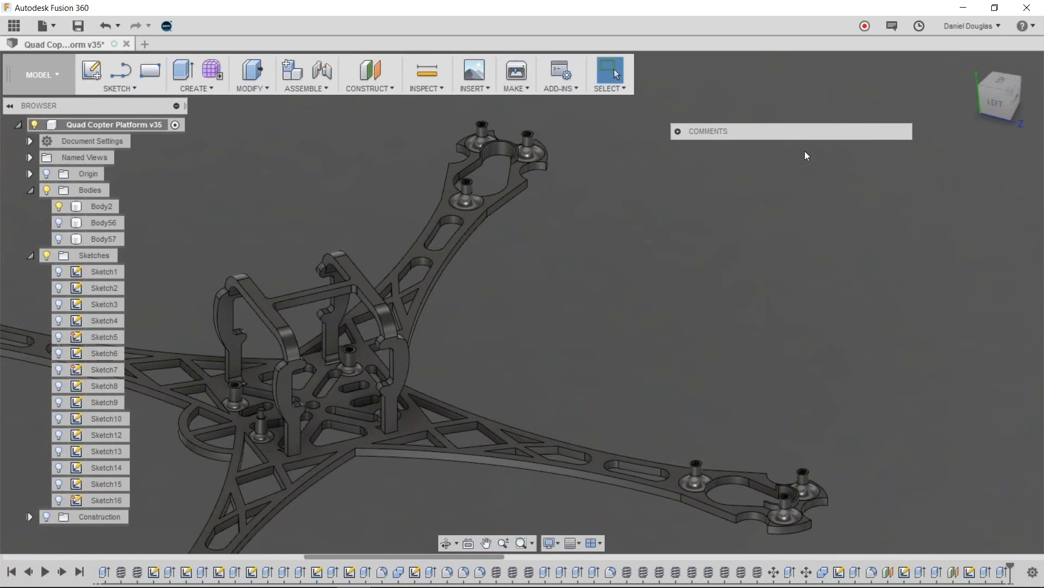
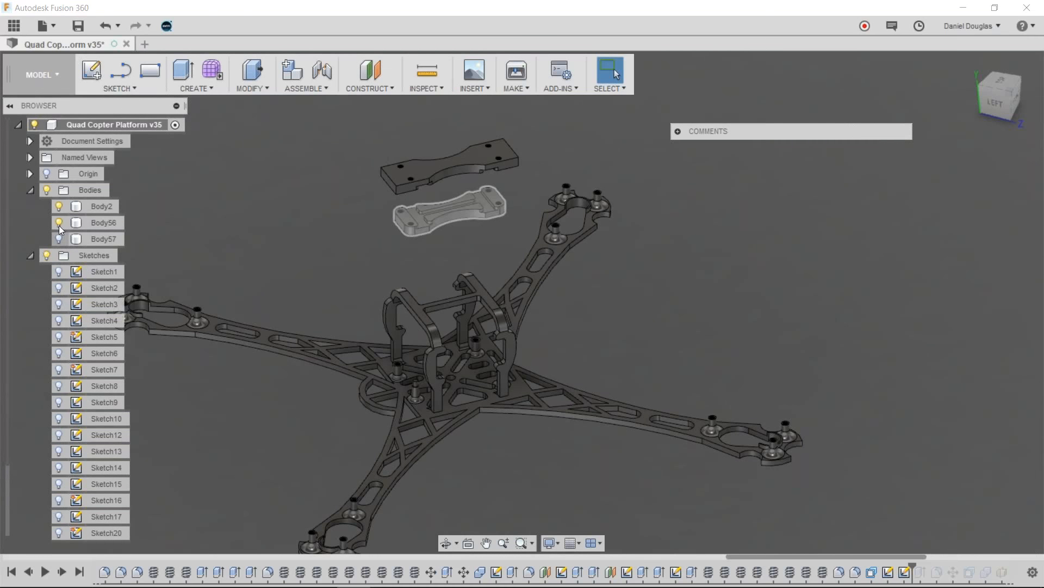
Hide Body56 and show Body57, and inspect that plate above the component housing up close
click(59, 223)
click(58, 239)
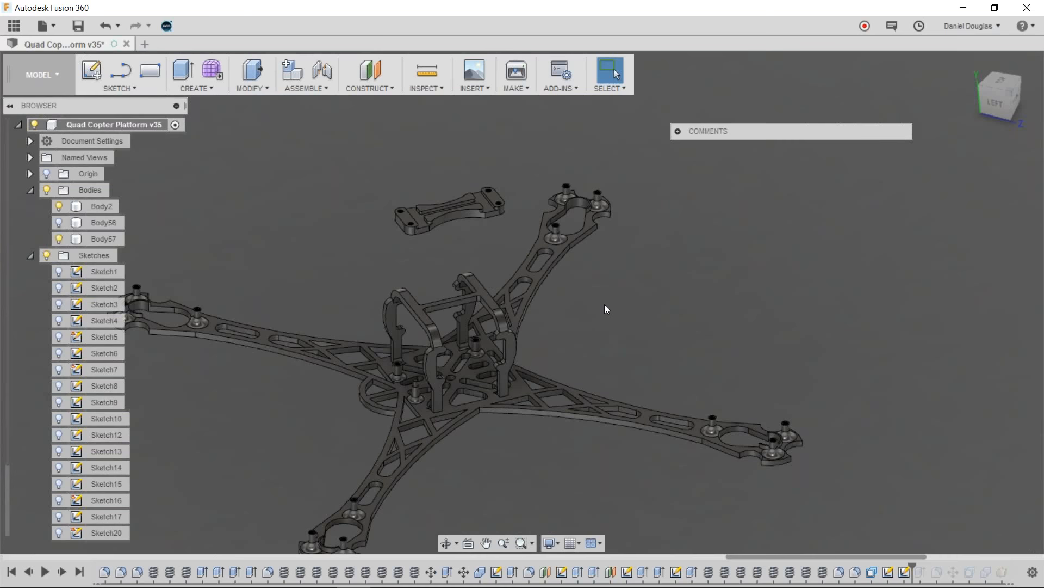
shift+middle_drag(606, 309, 618, 287)
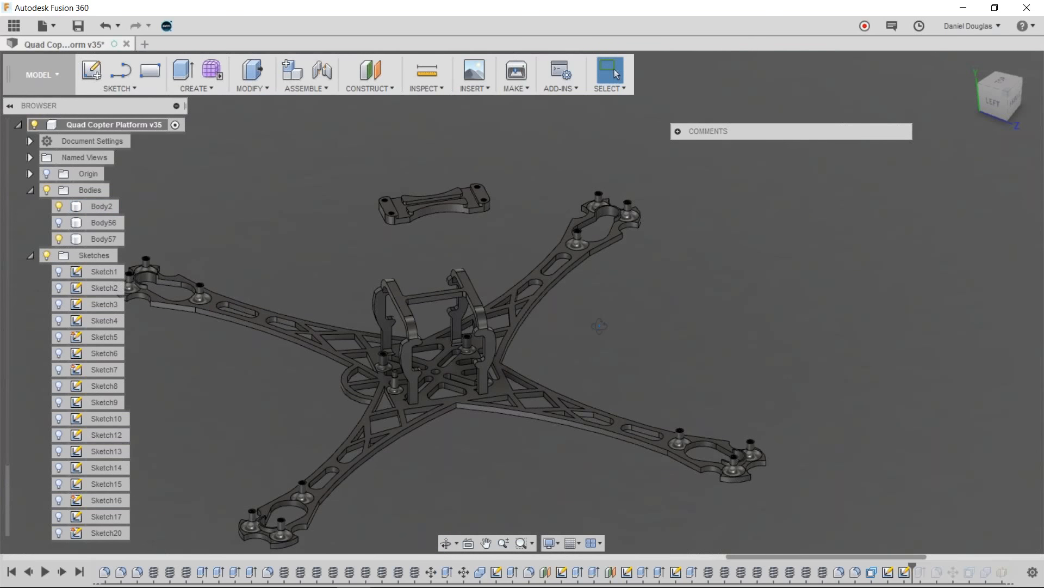
shift+middle_drag(600, 326, 638, 305)
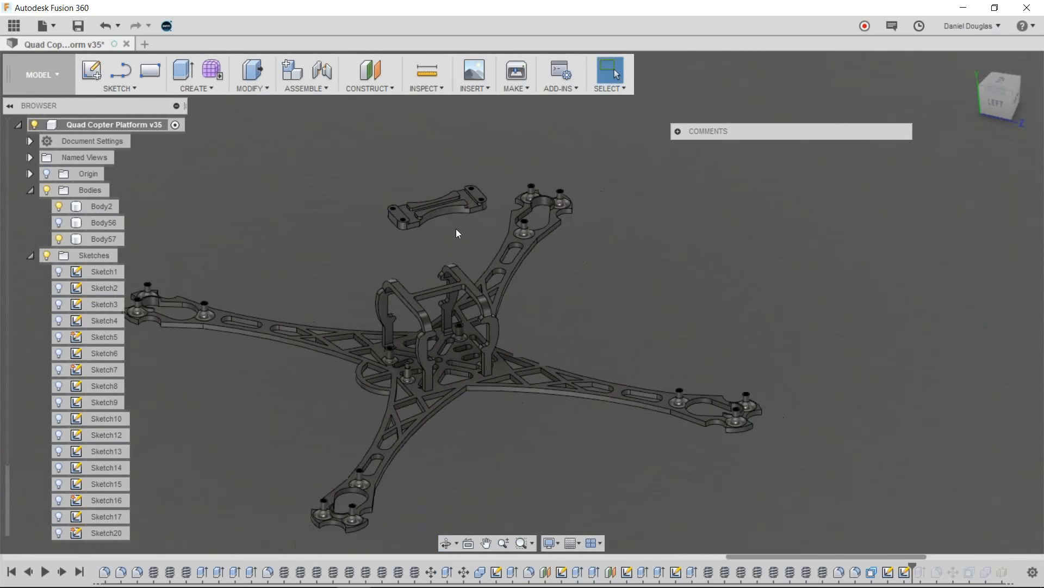
scroll(451, 234, up, 3)
scroll(452, 234, up, 2)
shift+middle_drag(533, 313, 457, 278)
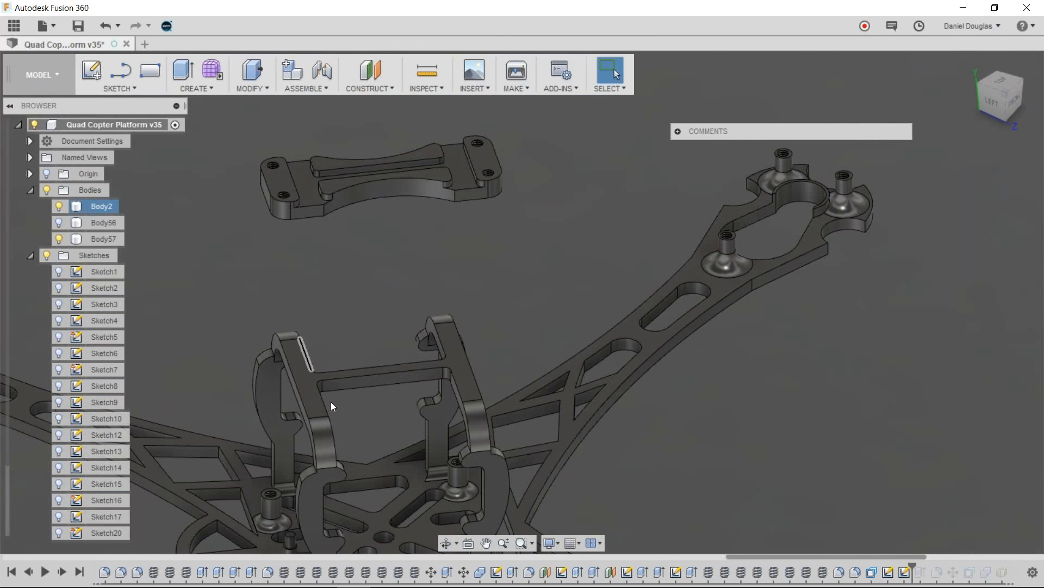
Highlight the housing's top face and the faces of the Body57 plate to compare where the two parts meet
click(467, 373)
click(350, 195)
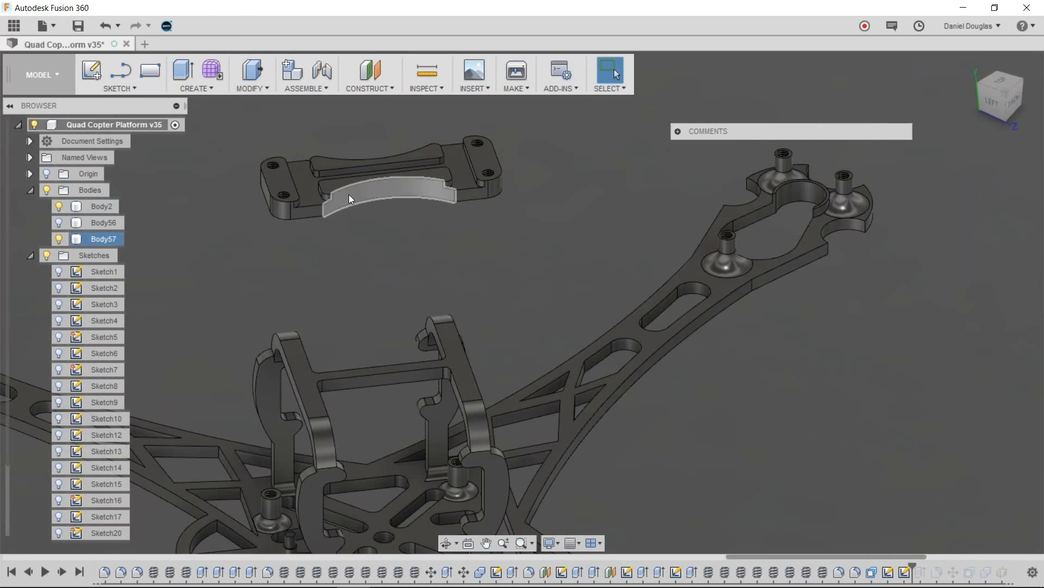
click(488, 200)
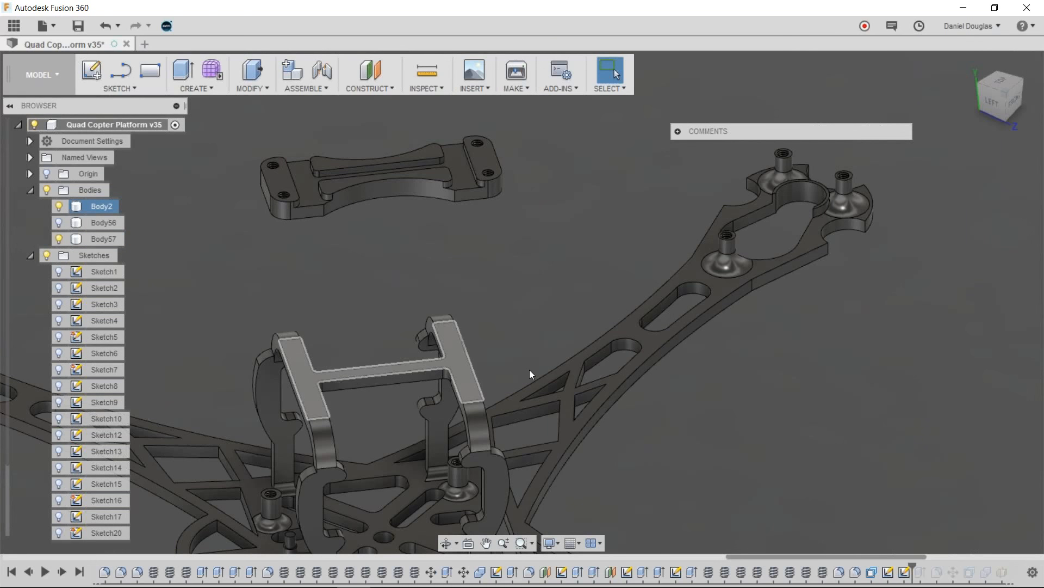
click(299, 169)
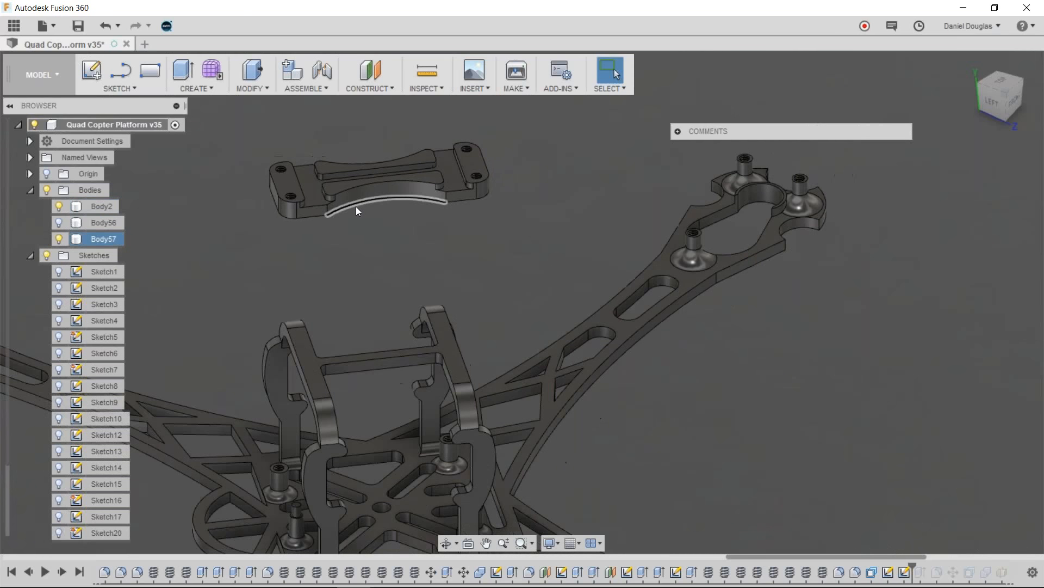
scroll(357, 207, up, 1)
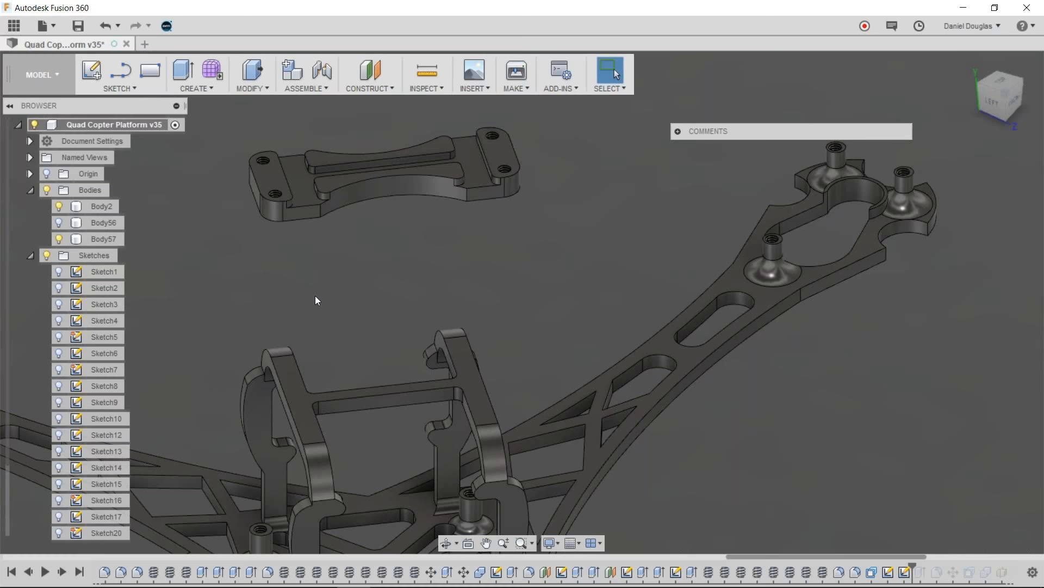
Open the profile sketch of the Body57 plate's recessed face for editing and inspect the plate outline over the frame's centre
shift+middle_drag(316, 296, 280, 290)
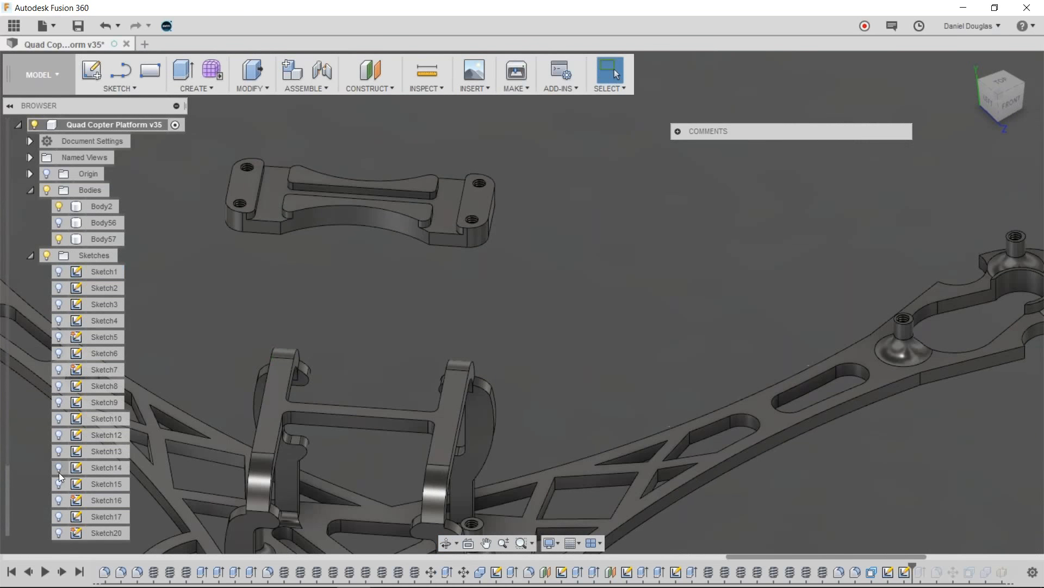
click(272, 211)
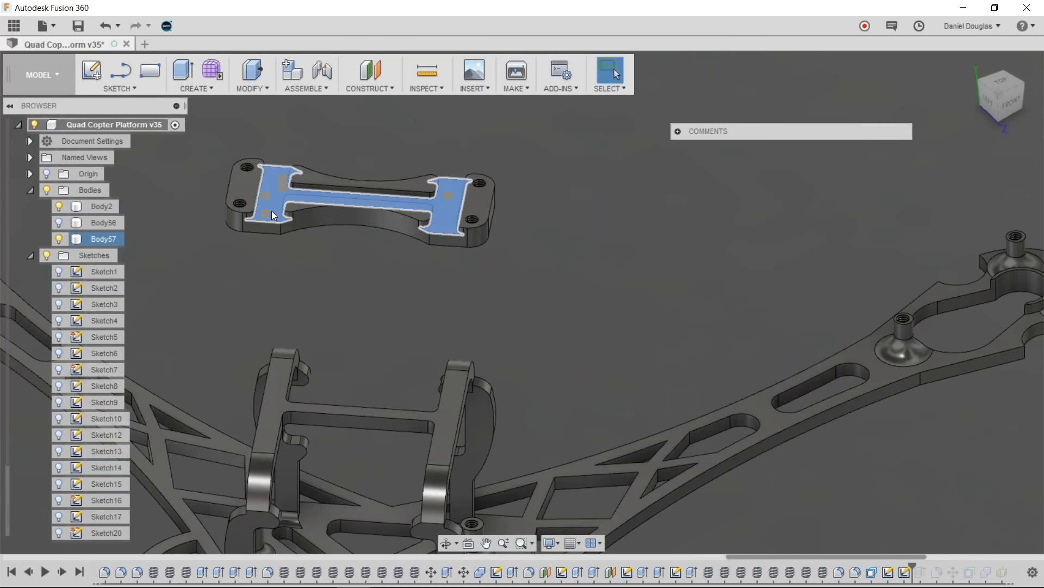
right_click(272, 214)
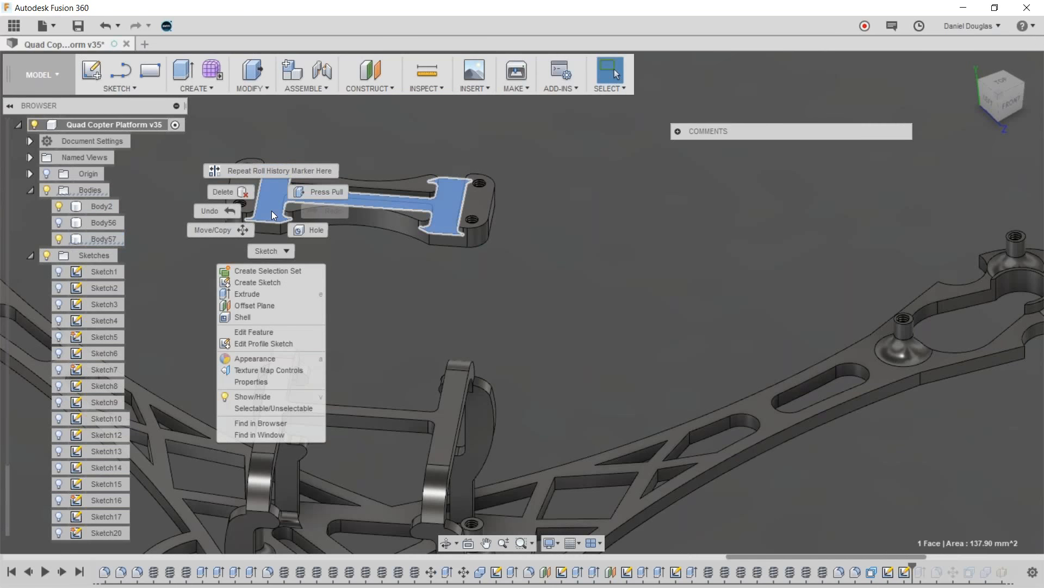
click(291, 348)
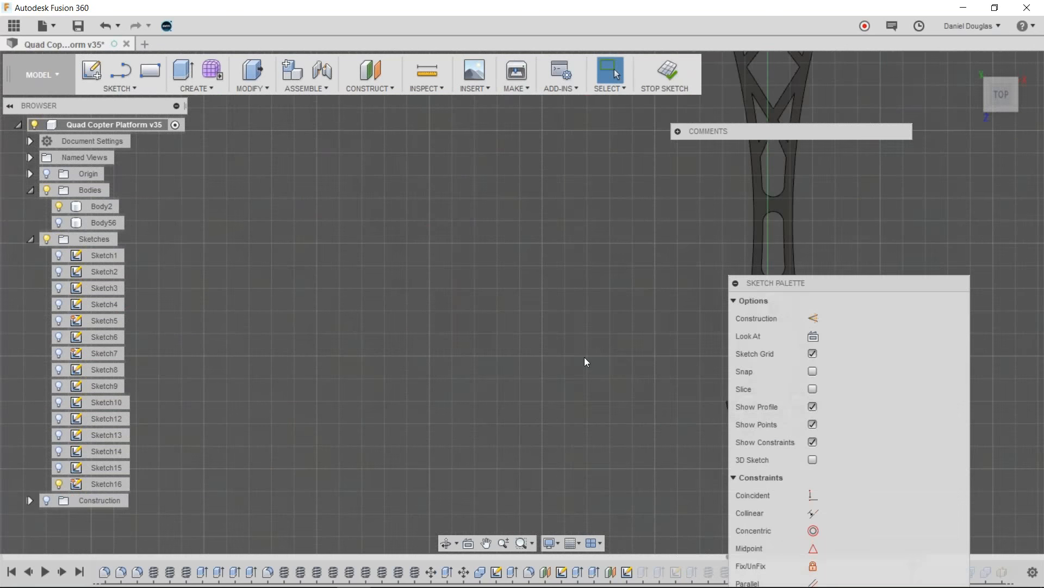
scroll(584, 357, up, 2)
scroll(547, 334, down, 5)
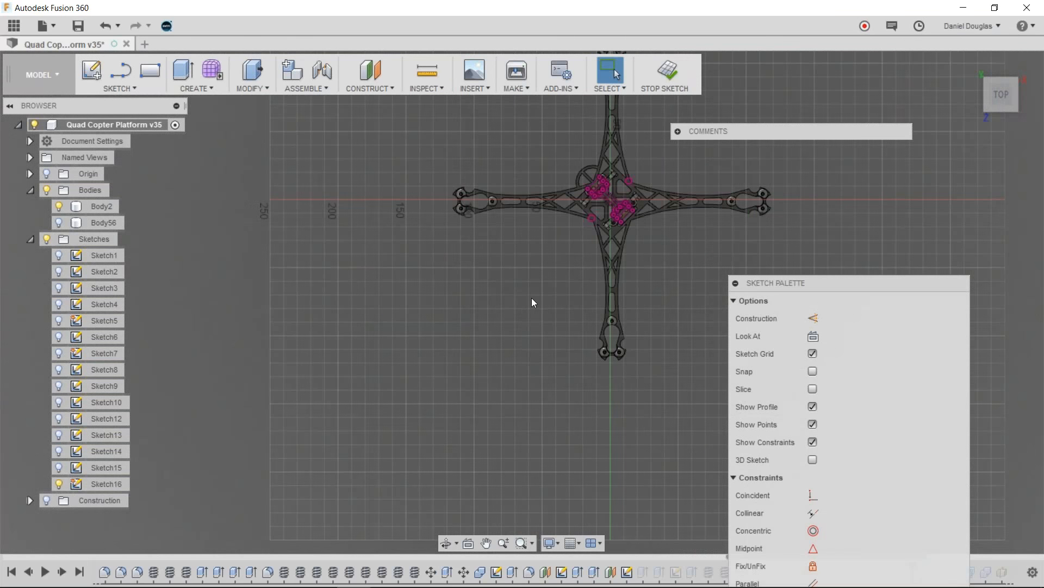
middle_drag(532, 303, 471, 368)
scroll(556, 263, up, 5)
scroll(573, 253, up, 4)
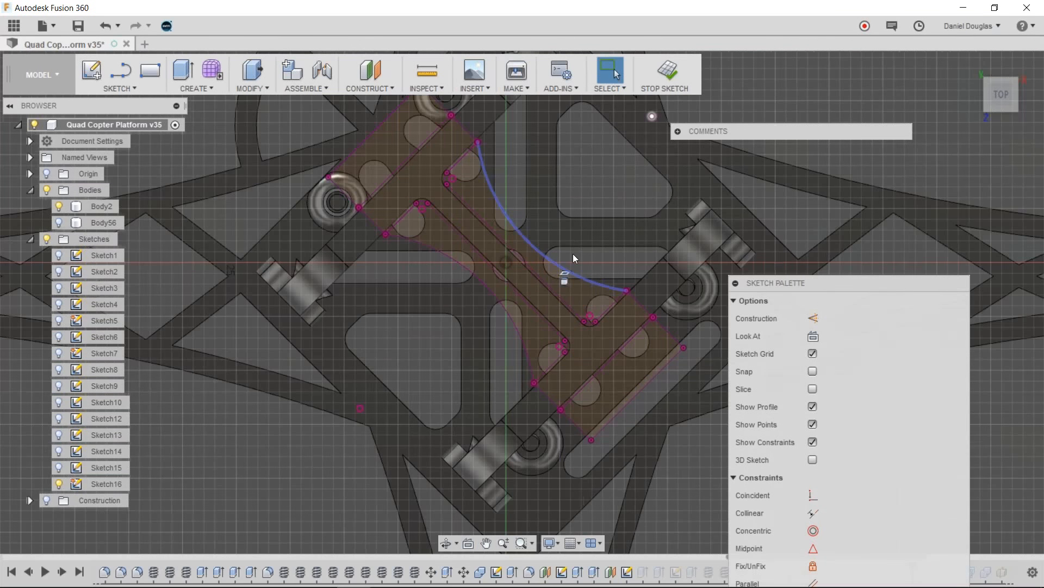
middle_drag(568, 179, 653, 203)
scroll(383, 195, up, 1)
scroll(384, 194, up, 2)
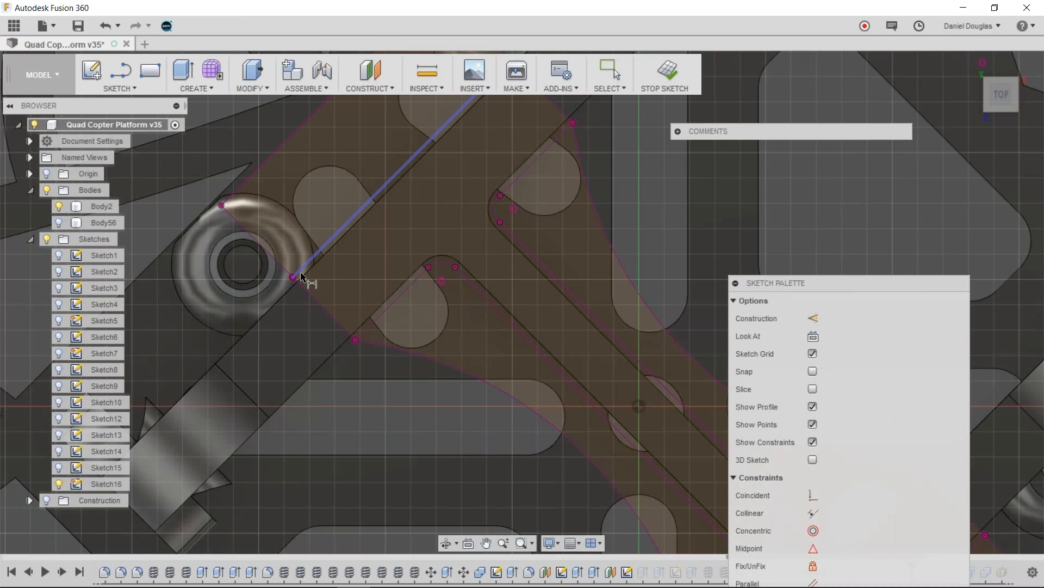
Add a driven dimension for the clearance between the plate's diagonal sketch line and the parallel housing edge, and finish the sketch
click(300, 277)
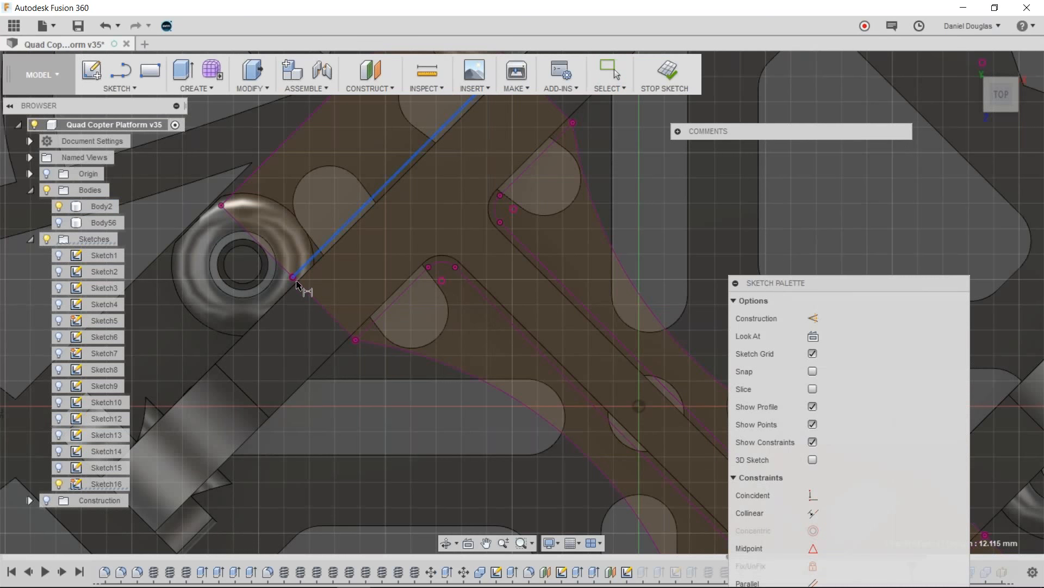
click(280, 314)
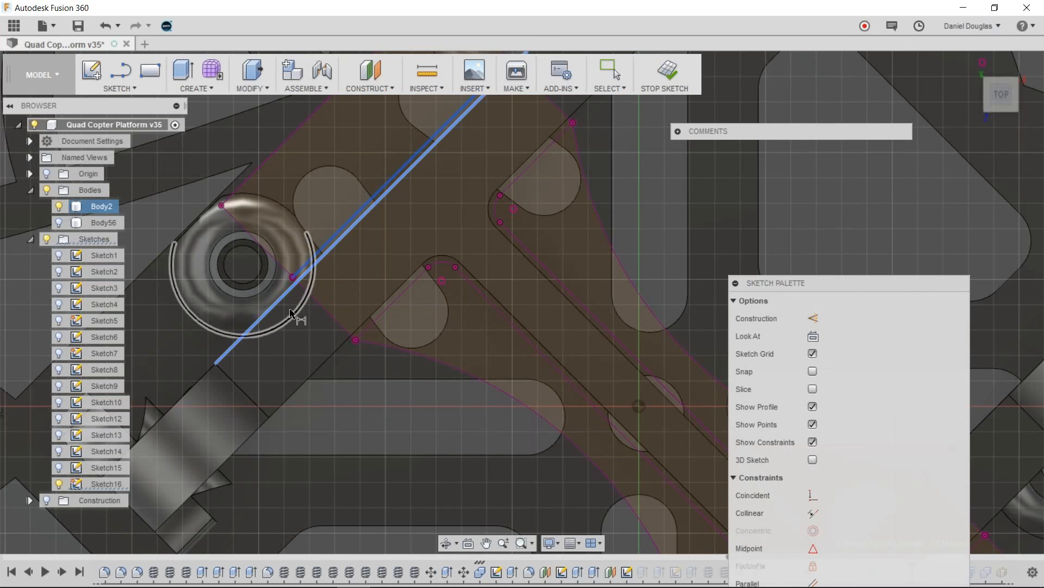
click(321, 317)
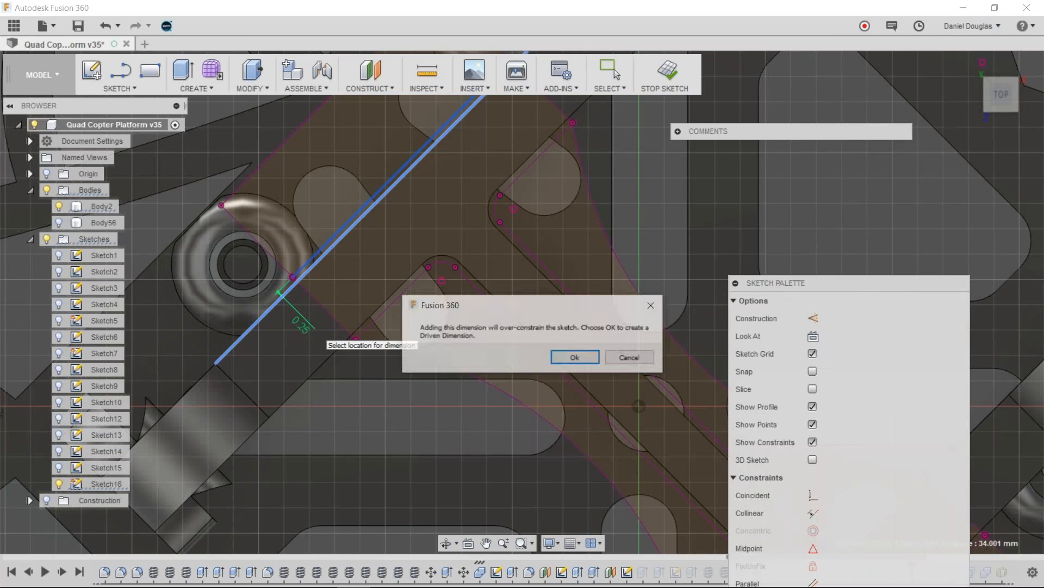
click(574, 359)
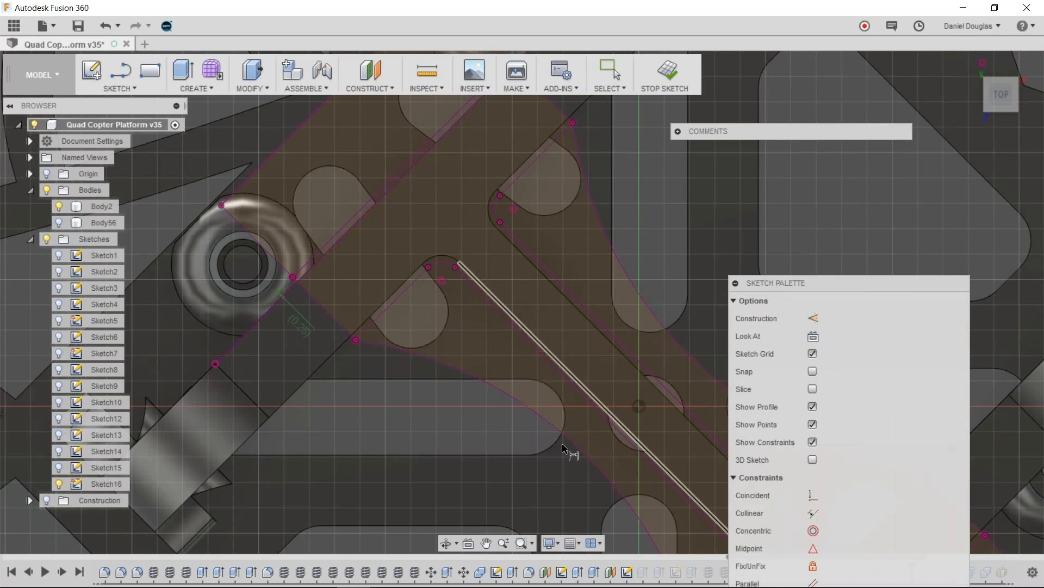
scroll(564, 447, down, 1)
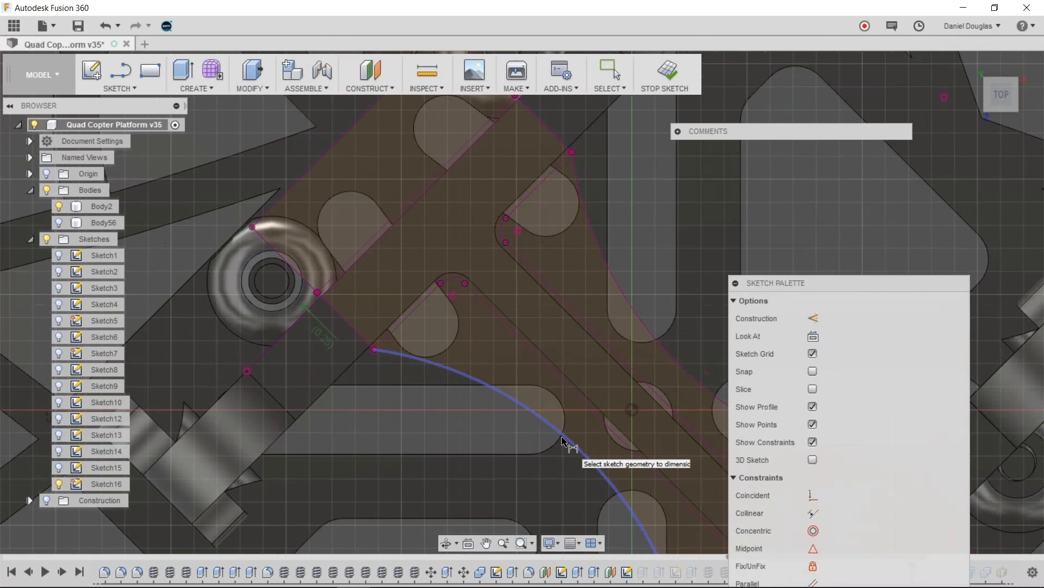
scroll(564, 442, down, 1)
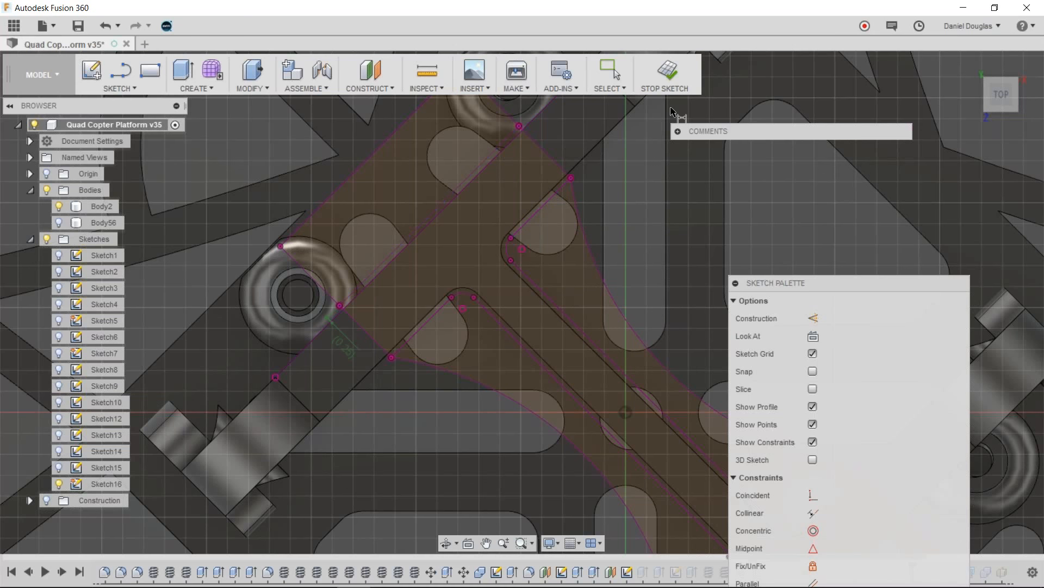
click(668, 79)
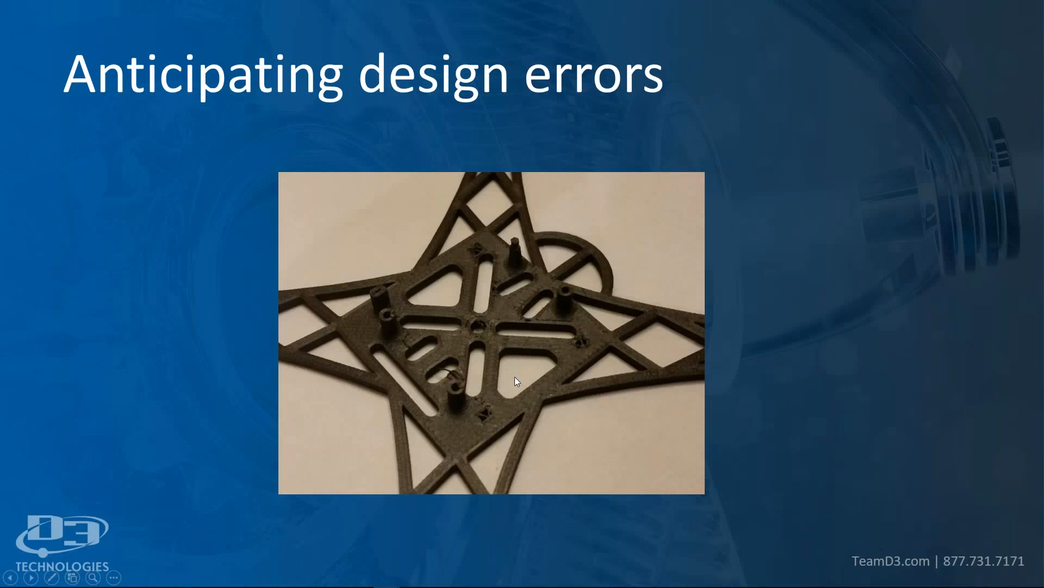
click(515, 377)
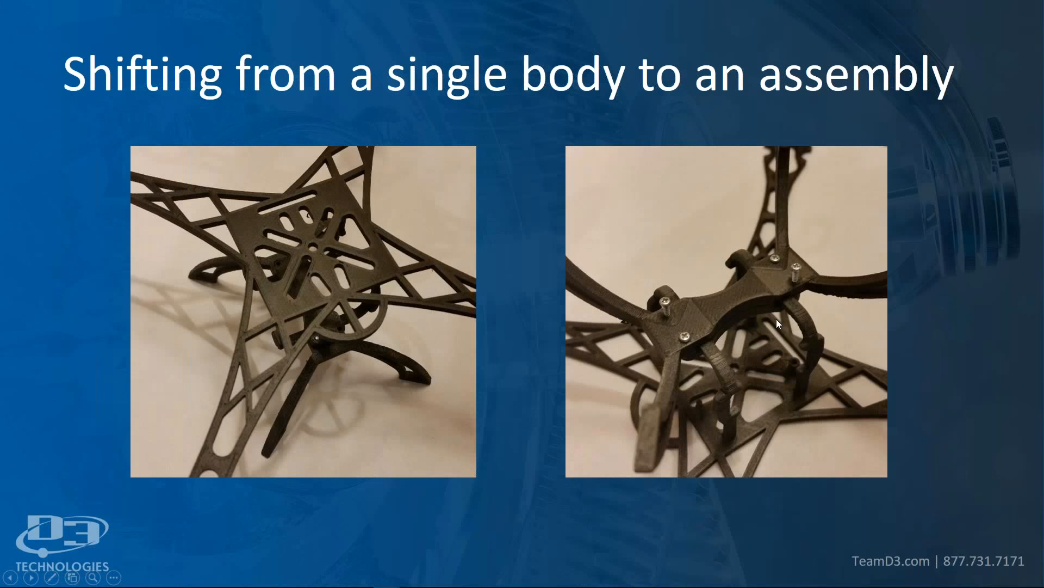
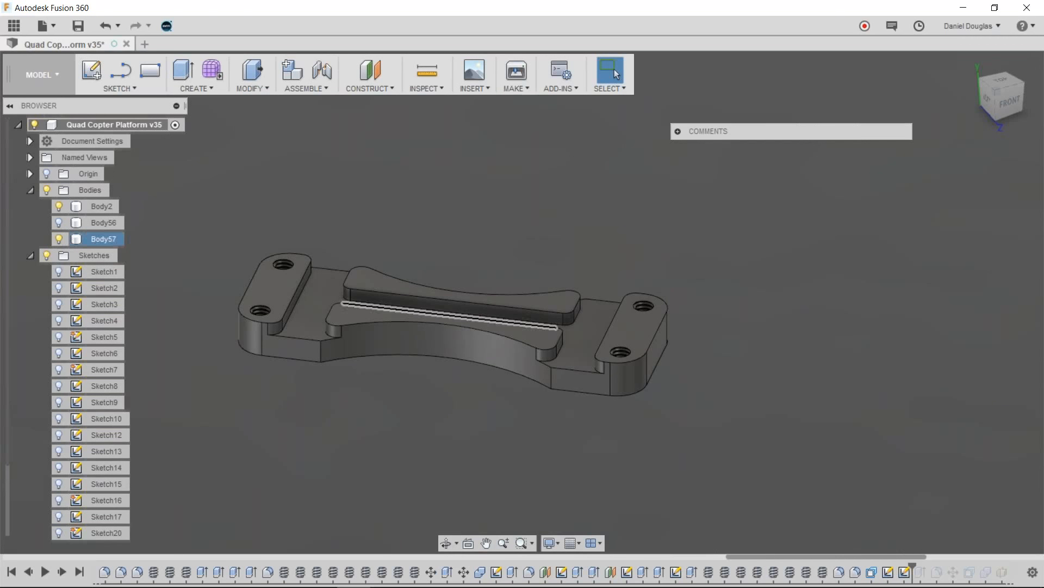
Advance the design history to include Body58, and view the upper plate with its first landing leg above the Body57 plate
drag(912, 567, 963, 568)
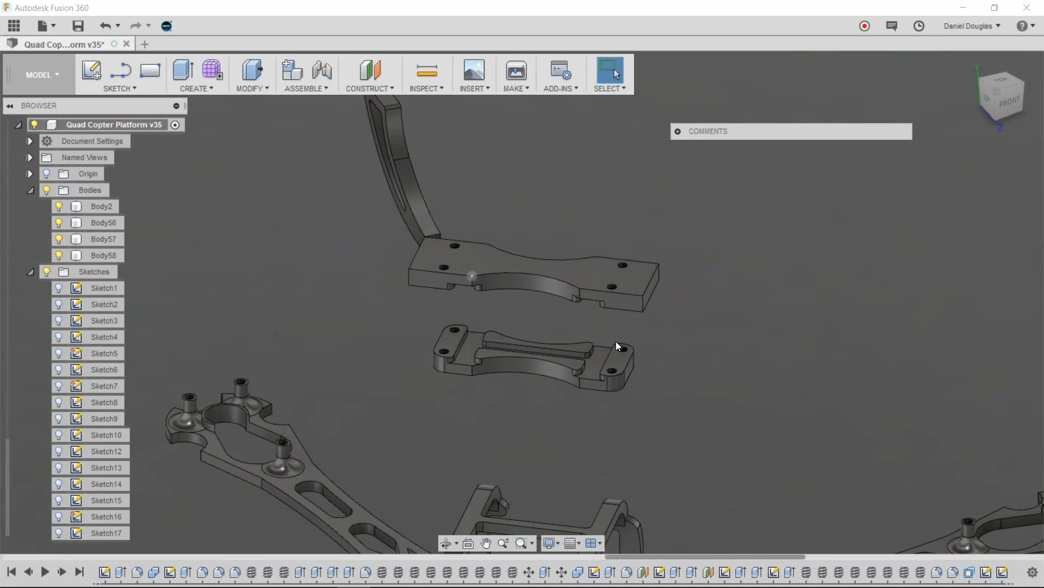
shift+middle_drag(677, 369, 727, 363)
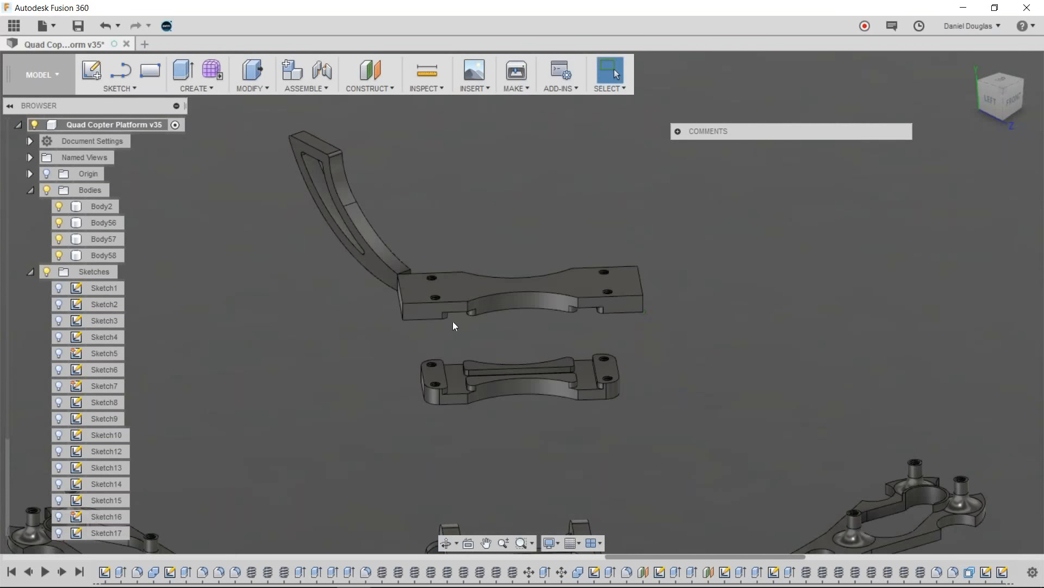
shift+middle_drag(453, 321, 530, 348)
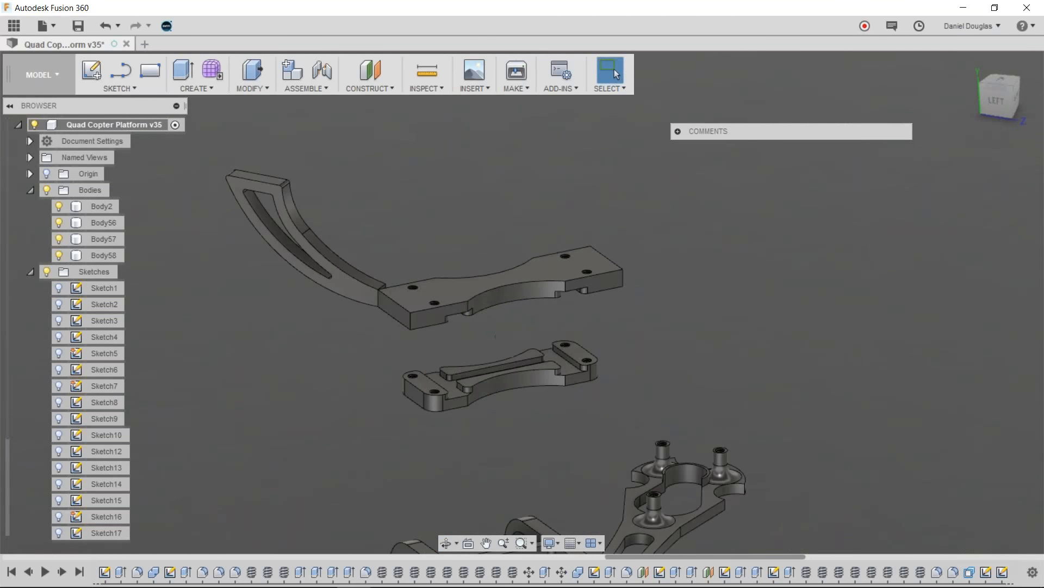
Examine up close how the underside of the upper plate and the raised ribs of the Body57 plate fit together
scroll(364, 308, down, 2)
scroll(364, 309, up, 4)
scroll(461, 311, up, 3)
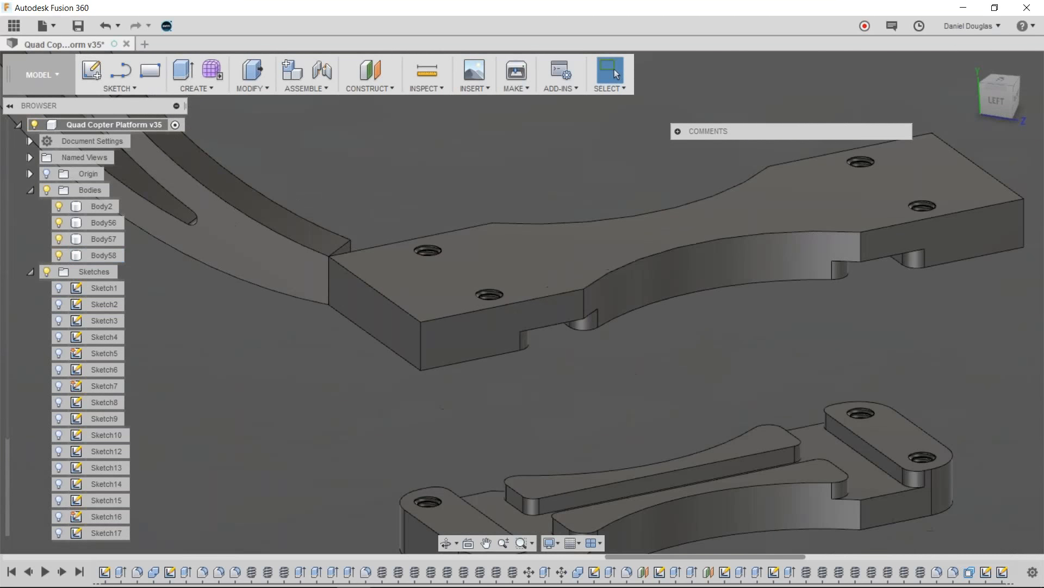
middle_drag(462, 310, 433, 312)
shift+middle_drag(675, 349, 381, 392)
scroll(625, 366, down, 1)
scroll(625, 366, down, 1)
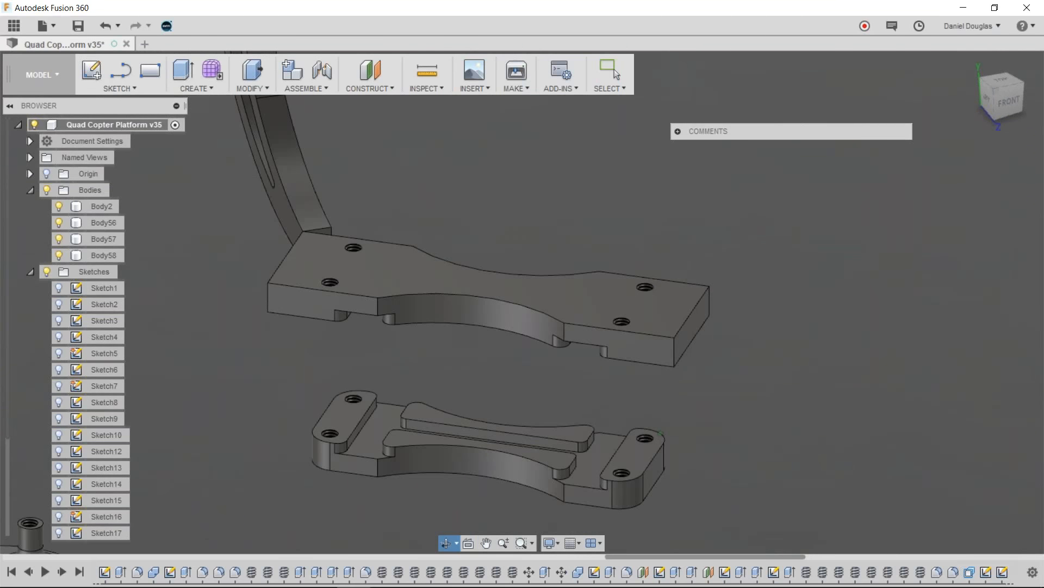
shift+middle_drag(656, 383, 655, 408)
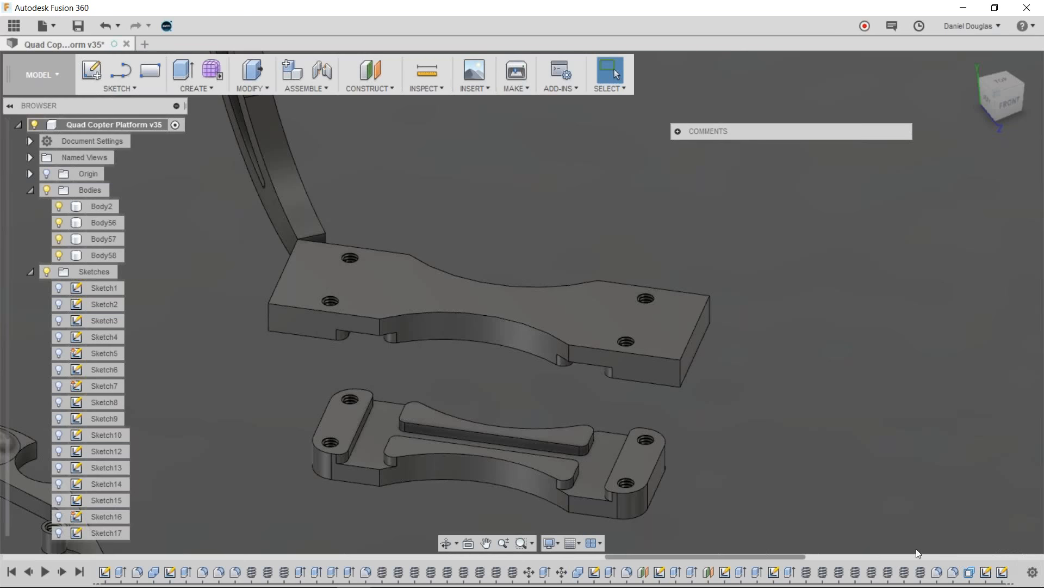
Advance the design history past the remaining three landing legs and the Combine feature that joins them to the upper plate
scroll(970, 579, up, 3)
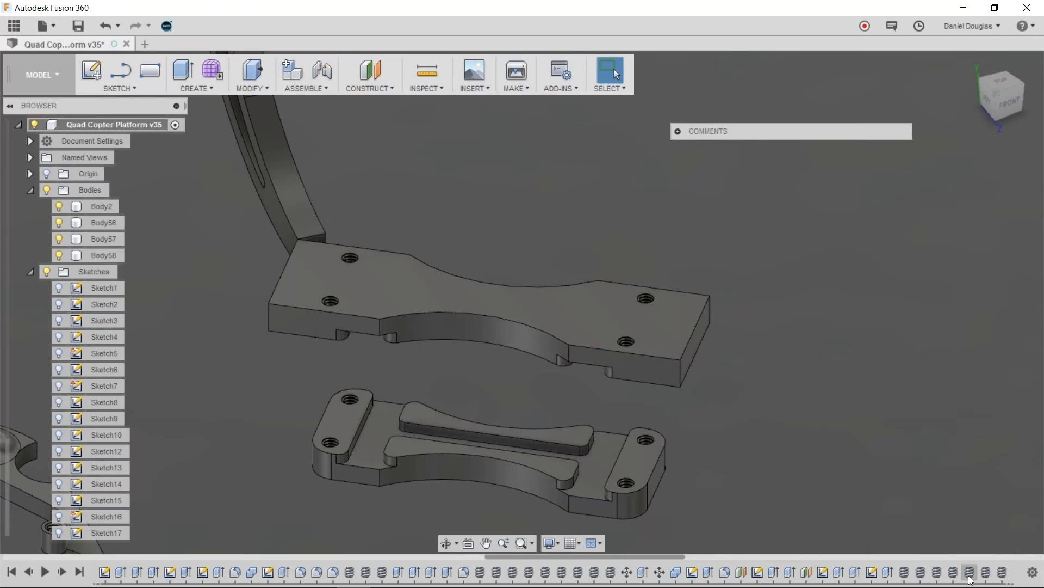
scroll(970, 578, up, 5)
scroll(970, 579, down, 3)
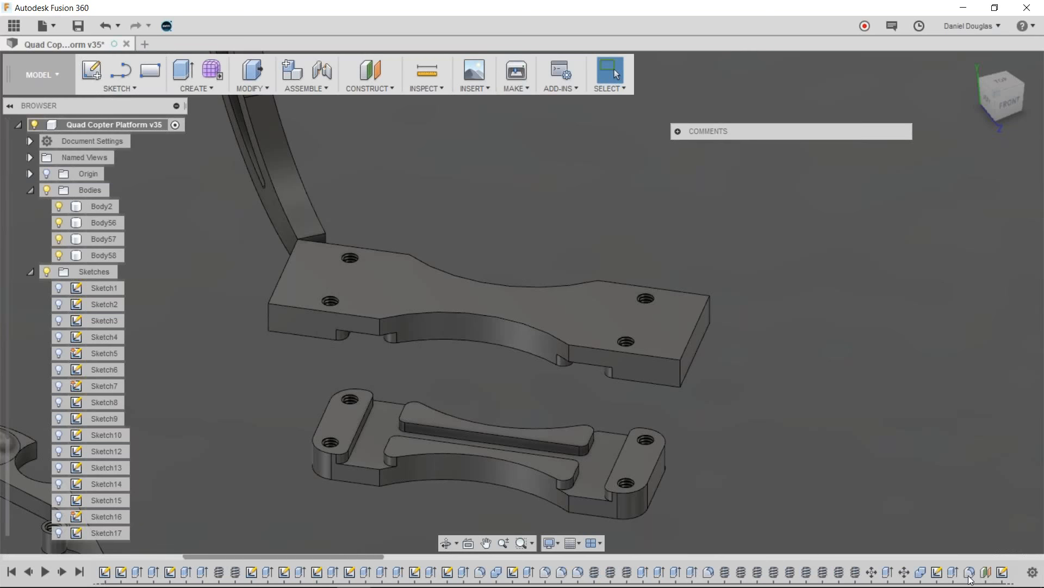
scroll(970, 578, down, 6)
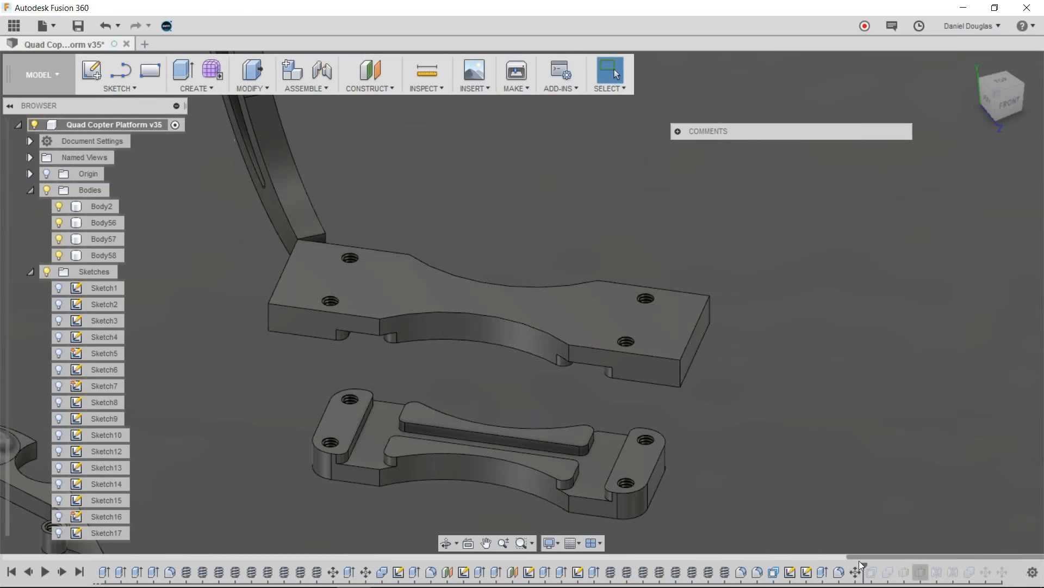
drag(864, 566, 961, 568)
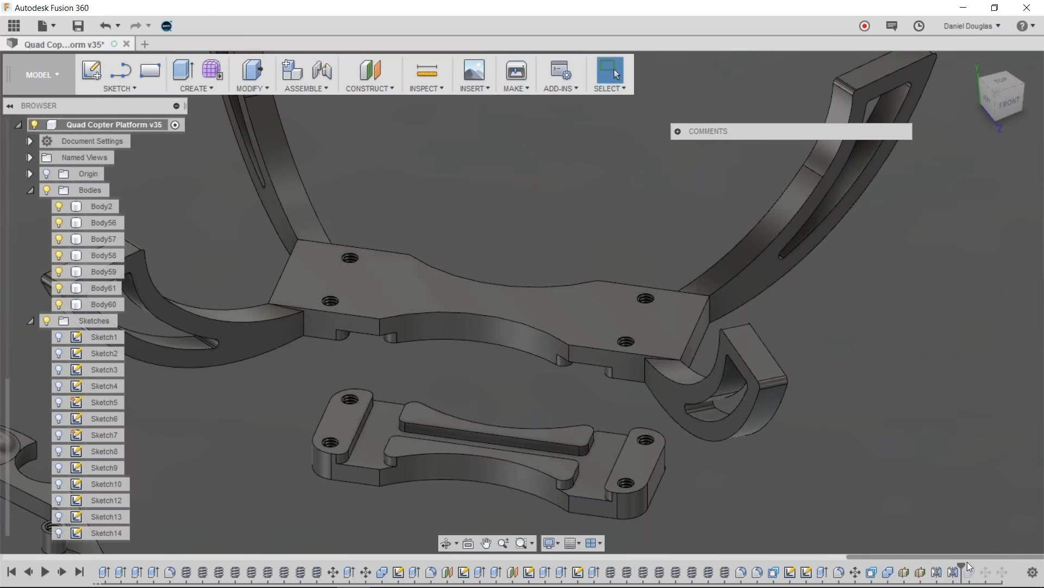
drag(963, 566, 978, 566)
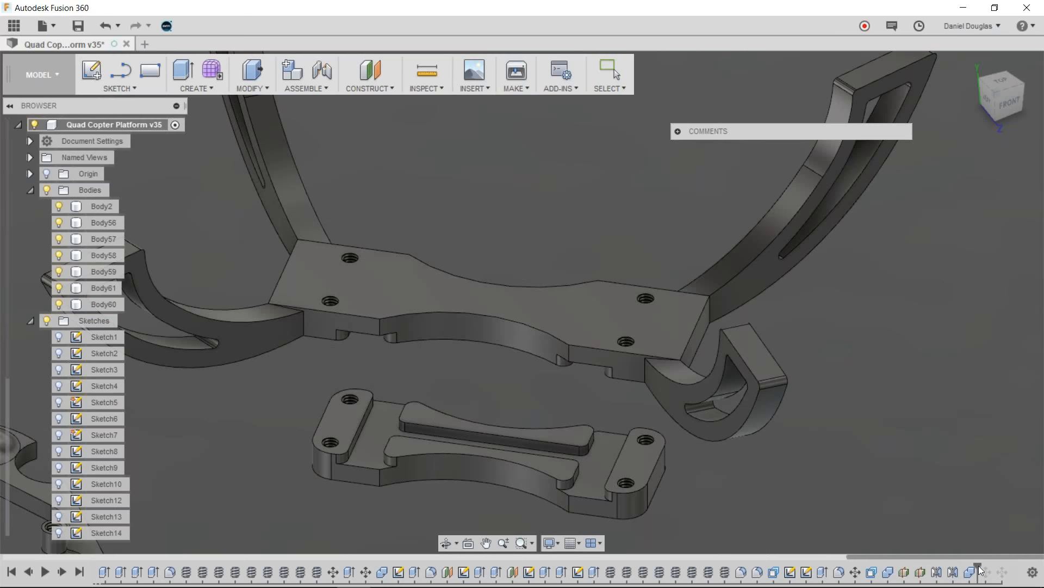
middle_drag(853, 488, 721, 438)
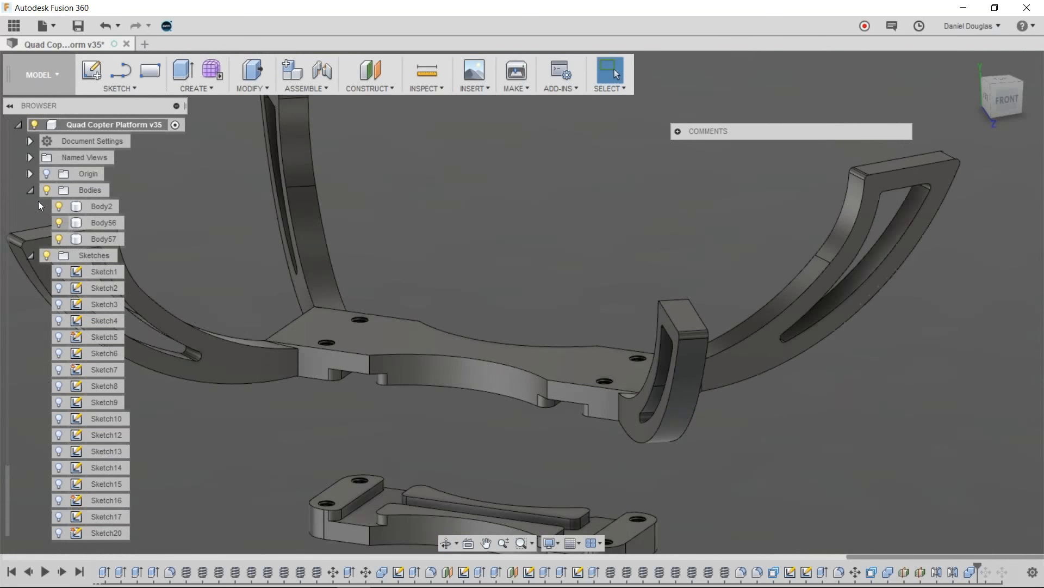
Collapse the sketch list and create a component from Body57, the lower plate beneath the landing legs
click(31, 256)
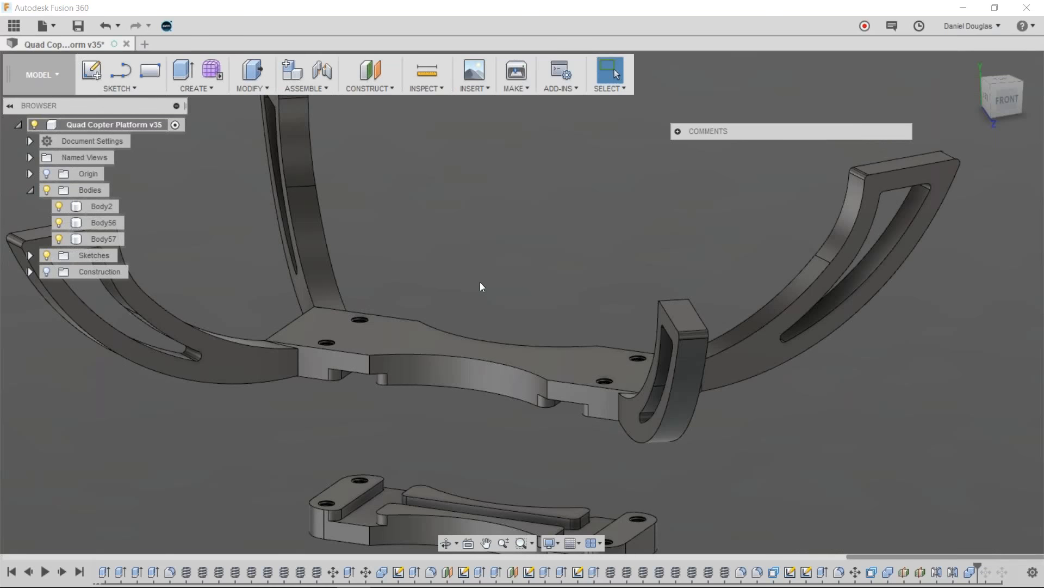
scroll(480, 282, down, 2)
middle_drag(513, 272, 494, 287)
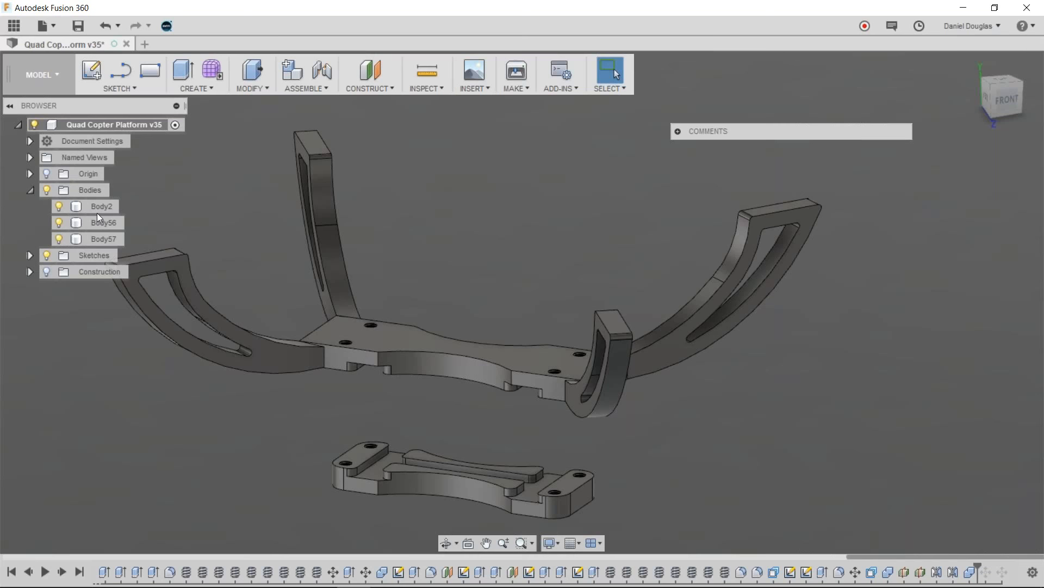
click(103, 240)
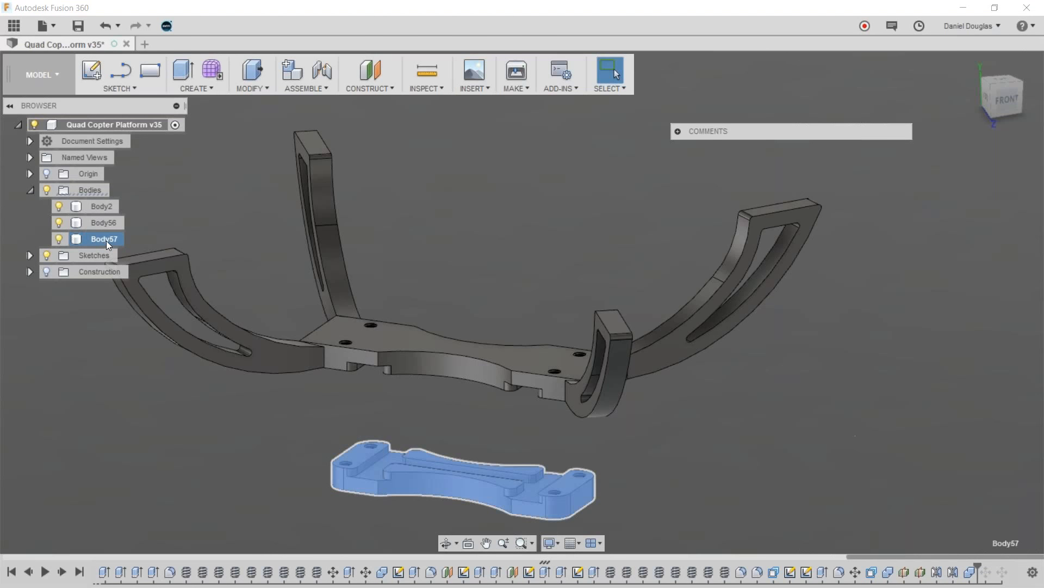
right_click(106, 240)
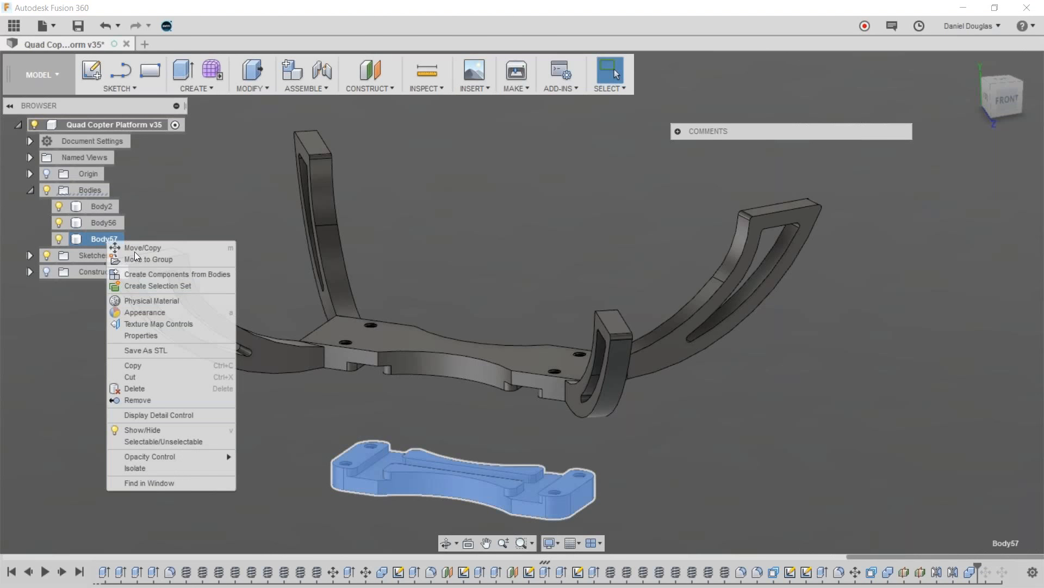
click(193, 275)
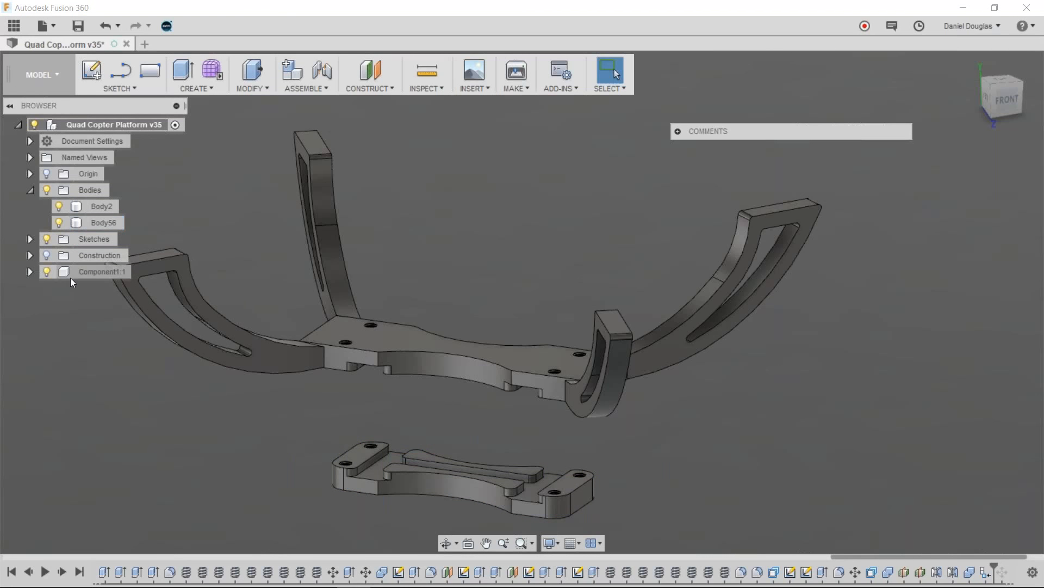
Rename the component made from the lower plate as Bracket
click(89, 275)
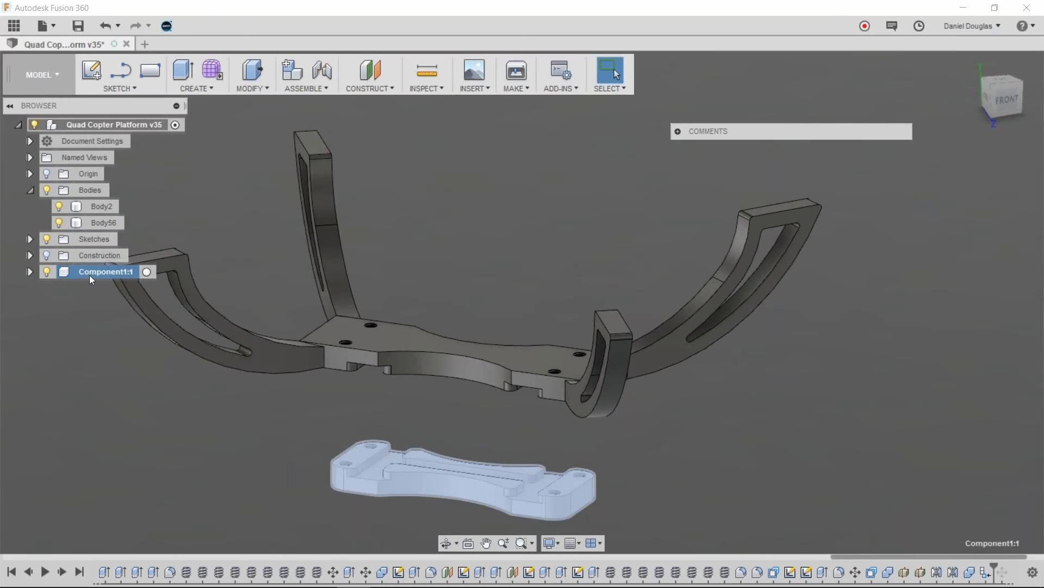
double_click(89, 275)
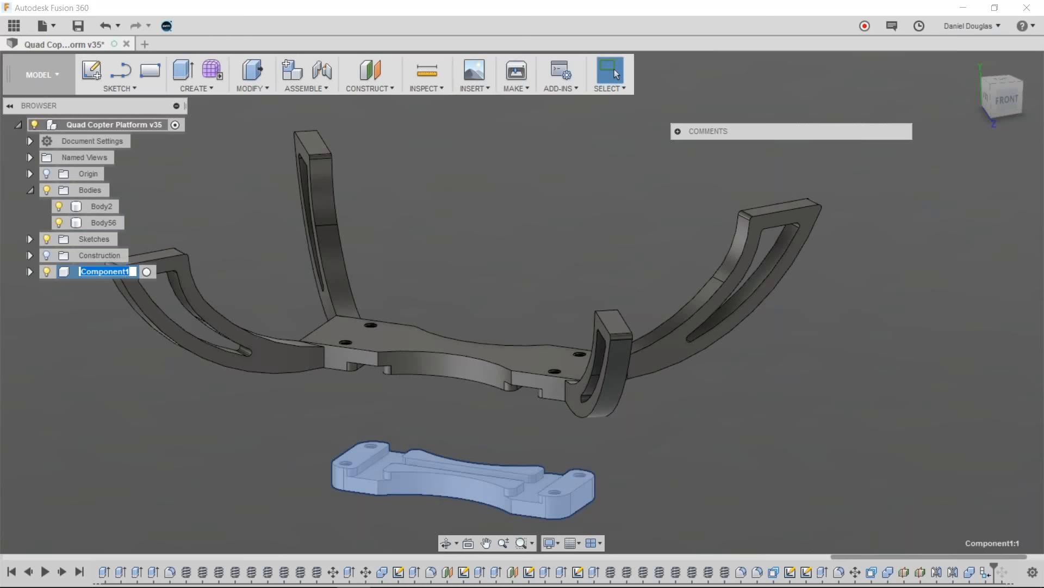
text(Bracke)
text(t)
key(Return)
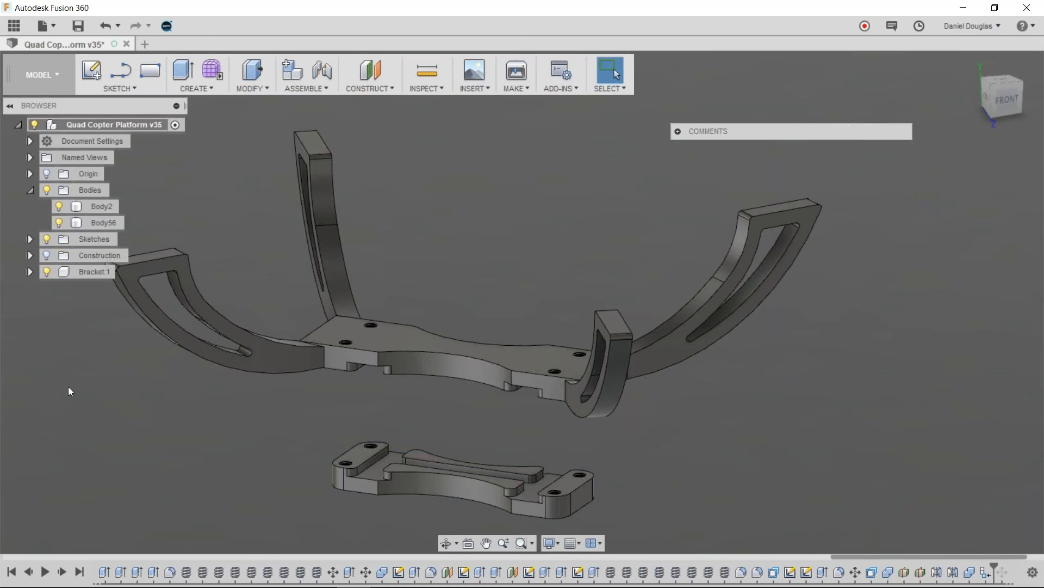
Create a component from Body56, the upper plate with landing legs, and name it Landing Gear
click(93, 223)
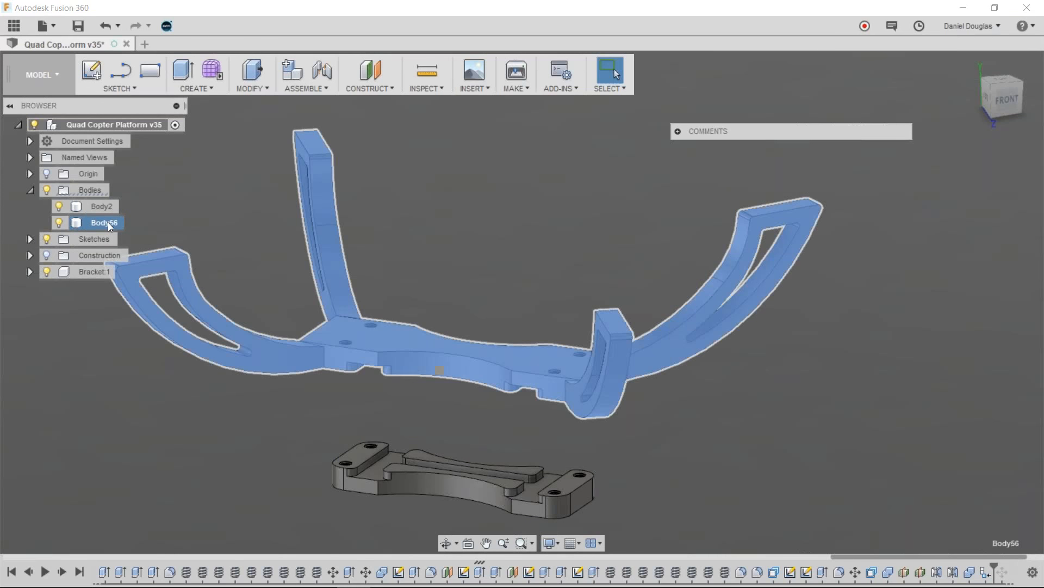
right_click(108, 222)
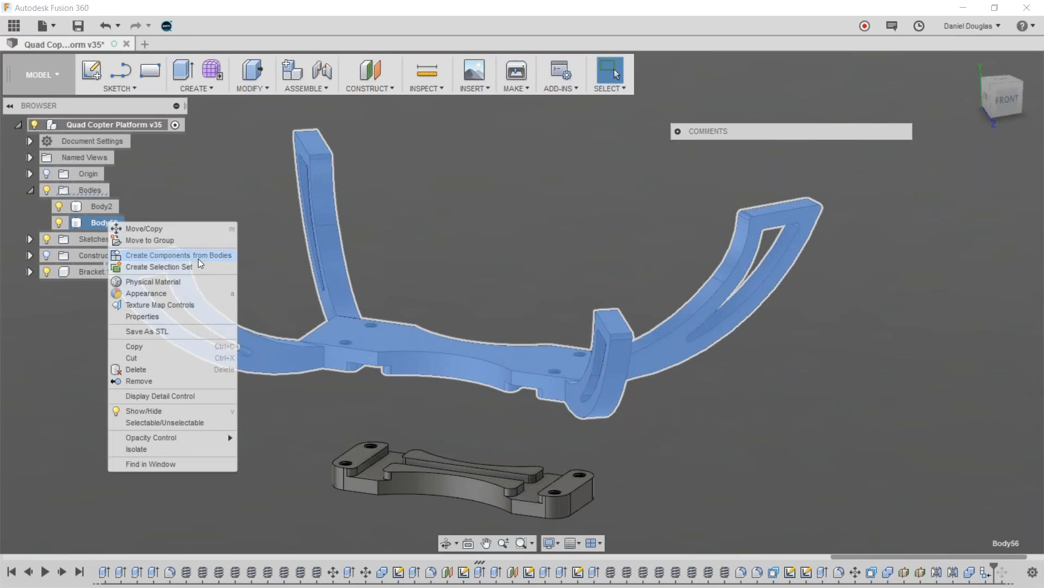
click(198, 259)
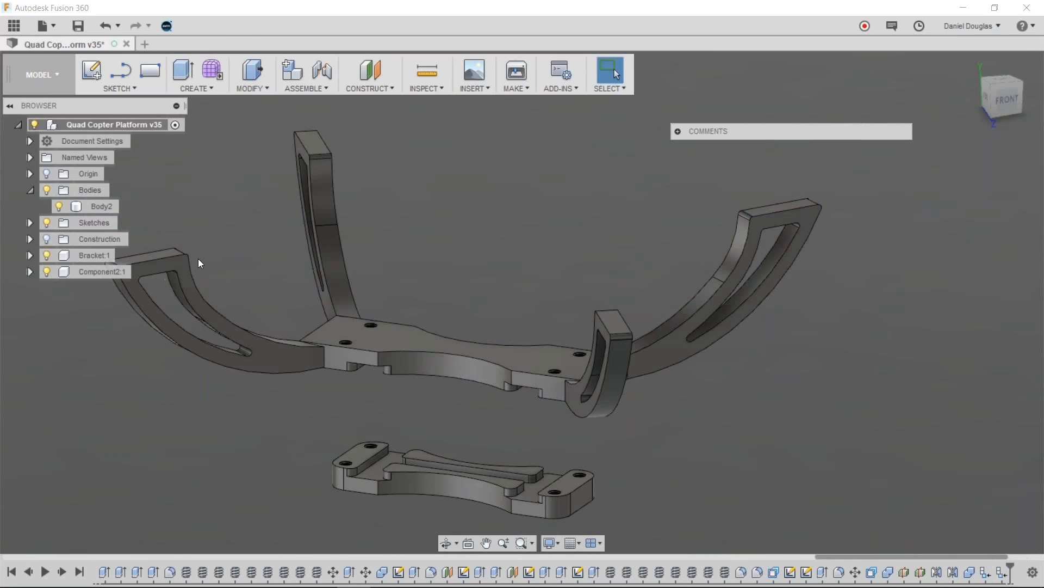
click(98, 274)
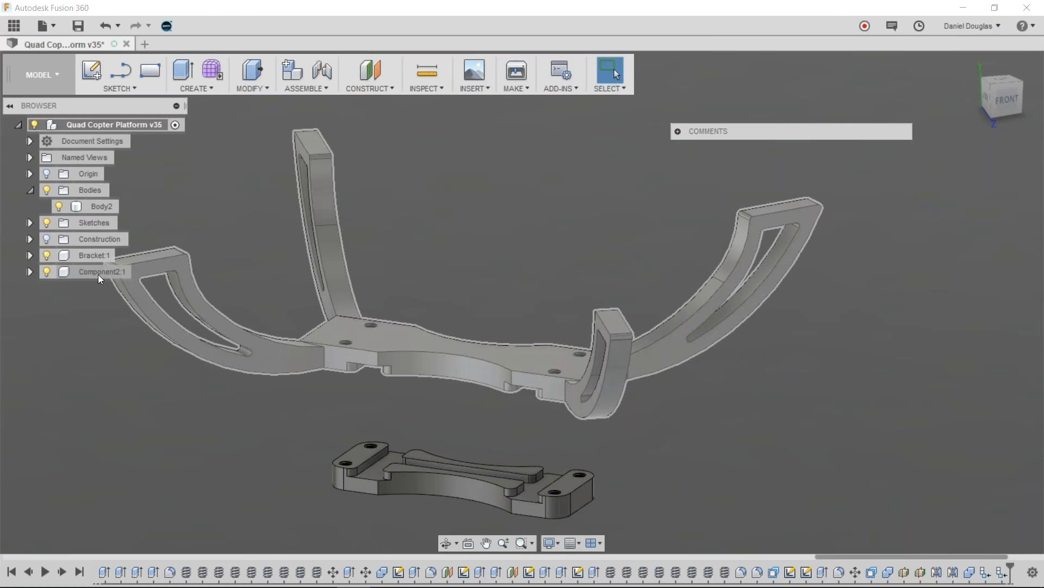
double_click(98, 275)
text(Landing Gear)
key(Return)
click(285, 217)
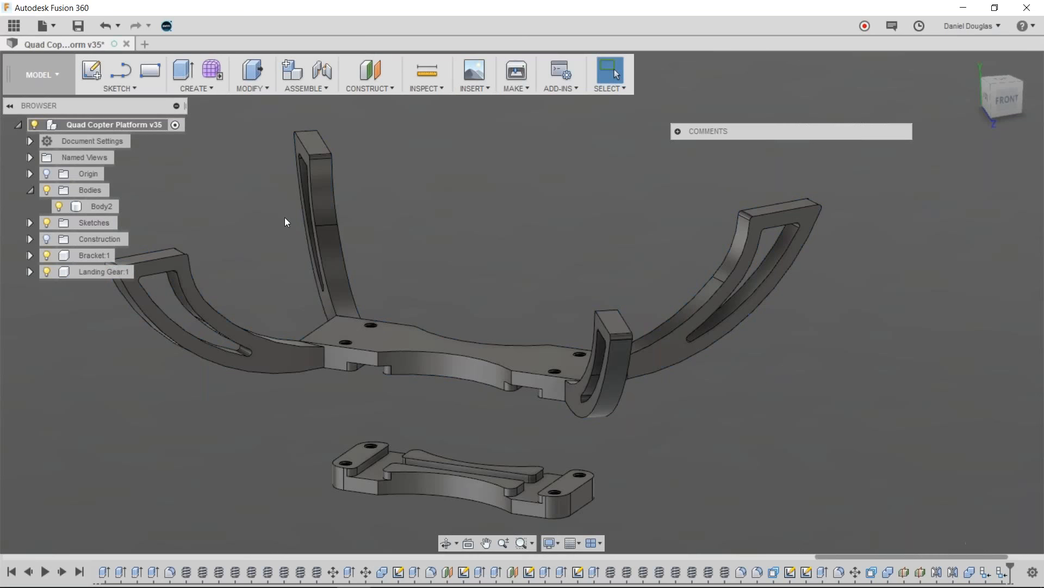
Create a component from Body2, the quadcopter frame below the plates
scroll(430, 445, up, 3)
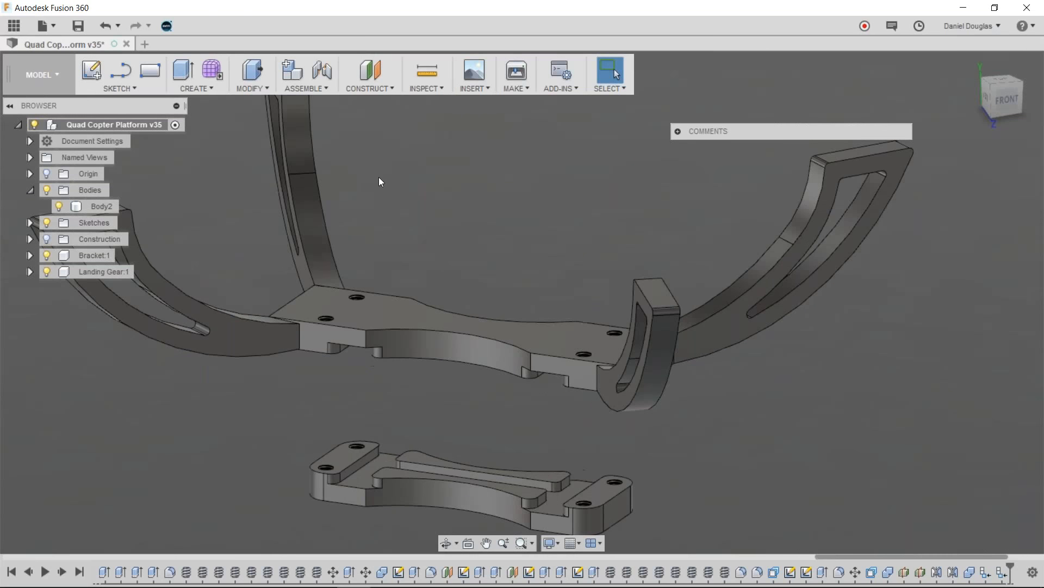
click(108, 209)
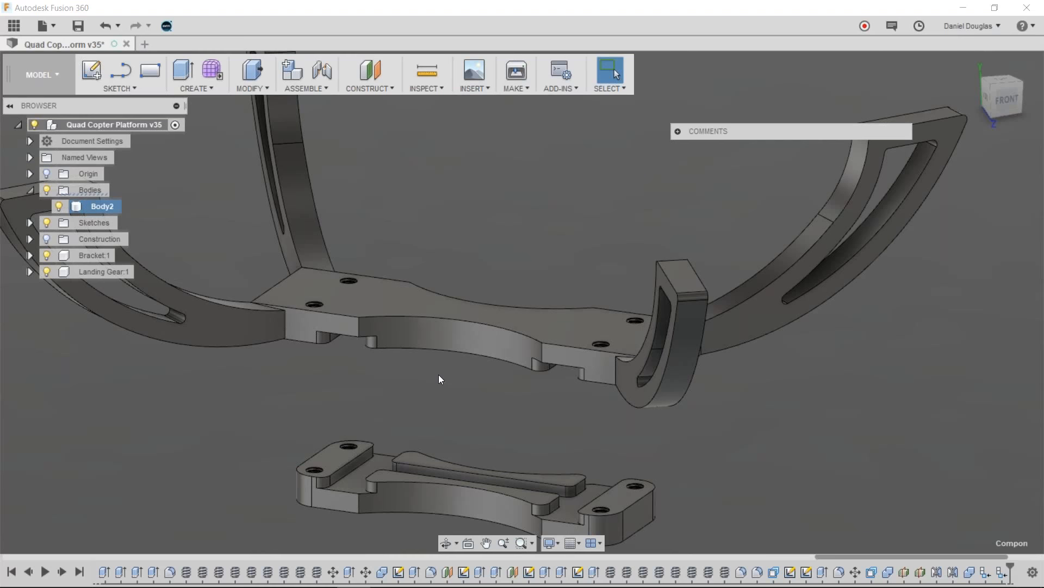
scroll(438, 374, down, 4)
scroll(460, 400, down, 2)
middle_drag(460, 384, 443, 227)
right_click(99, 206)
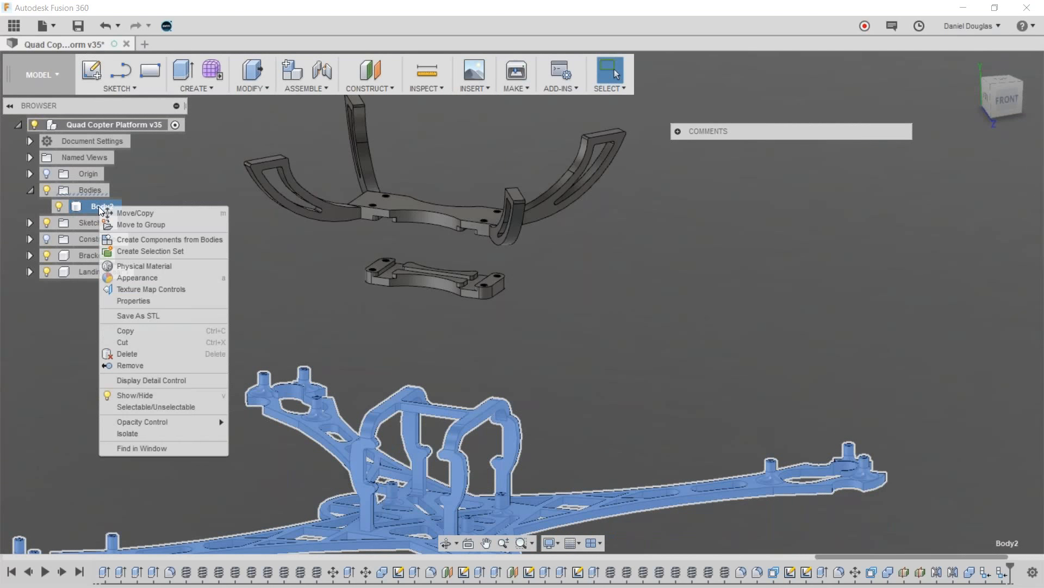
click(161, 238)
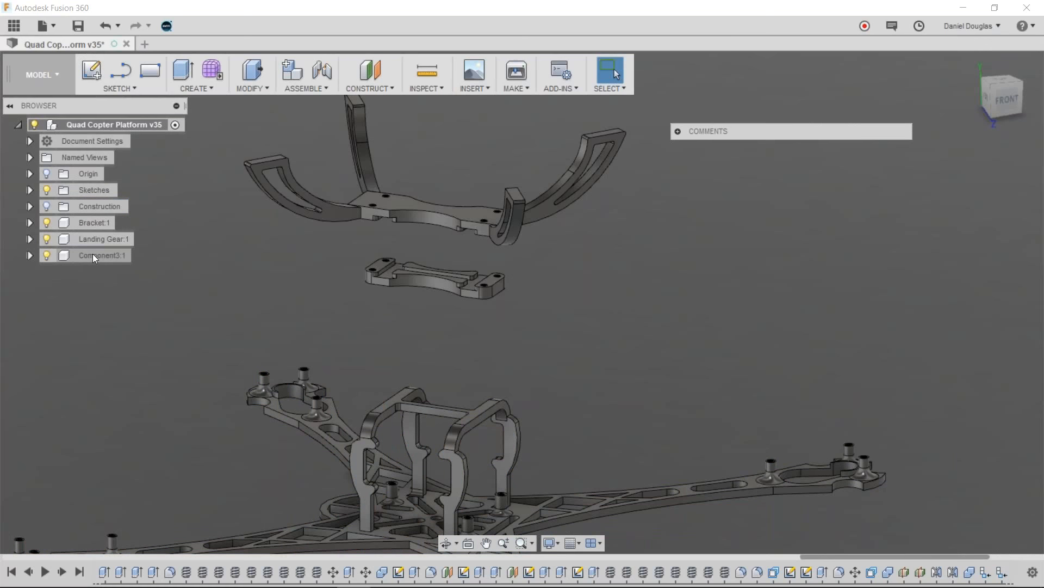
Rename the component made from the quadcopter frame as Chassis
click(92, 254)
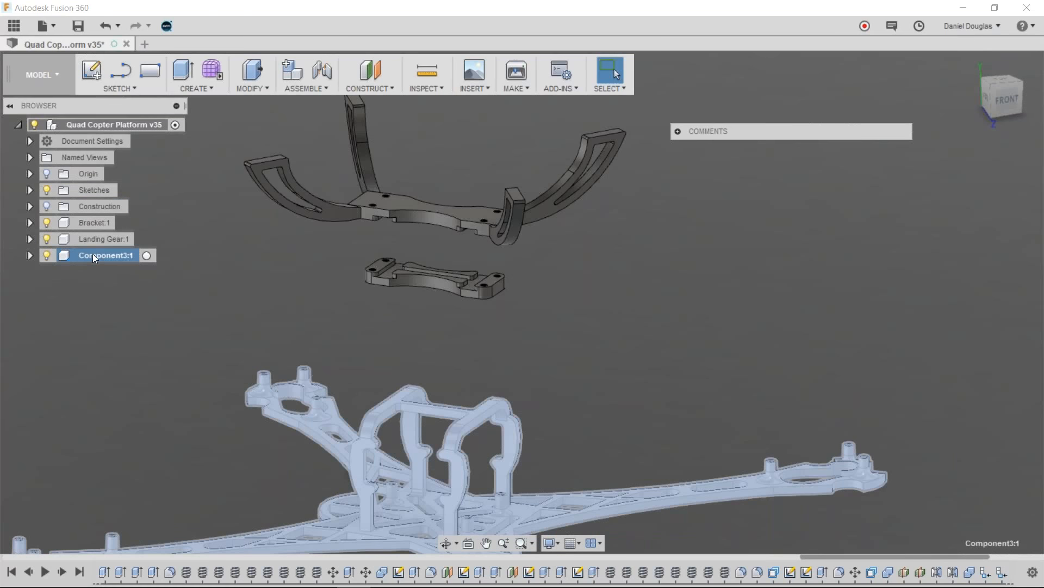
double_click(92, 254)
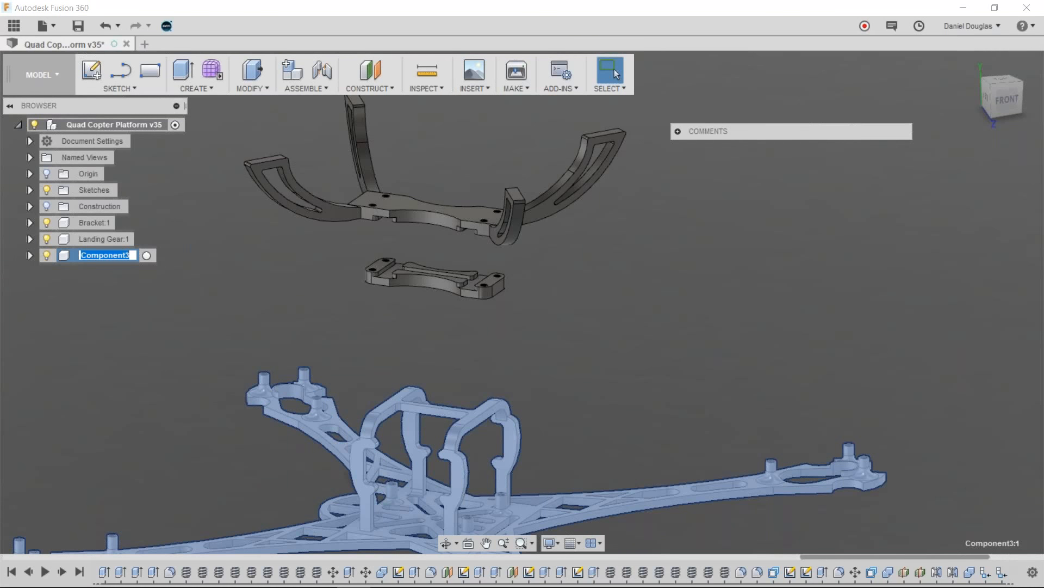
text(Chassis)
key(Return)
click(191, 284)
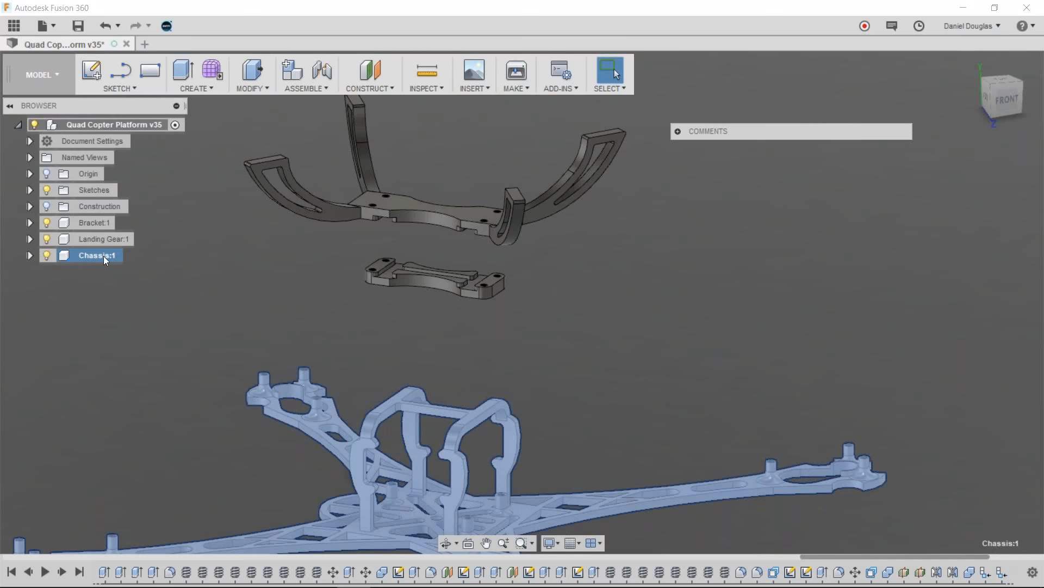
Activate the Chassis component and inspect its own timeline
click(81, 256)
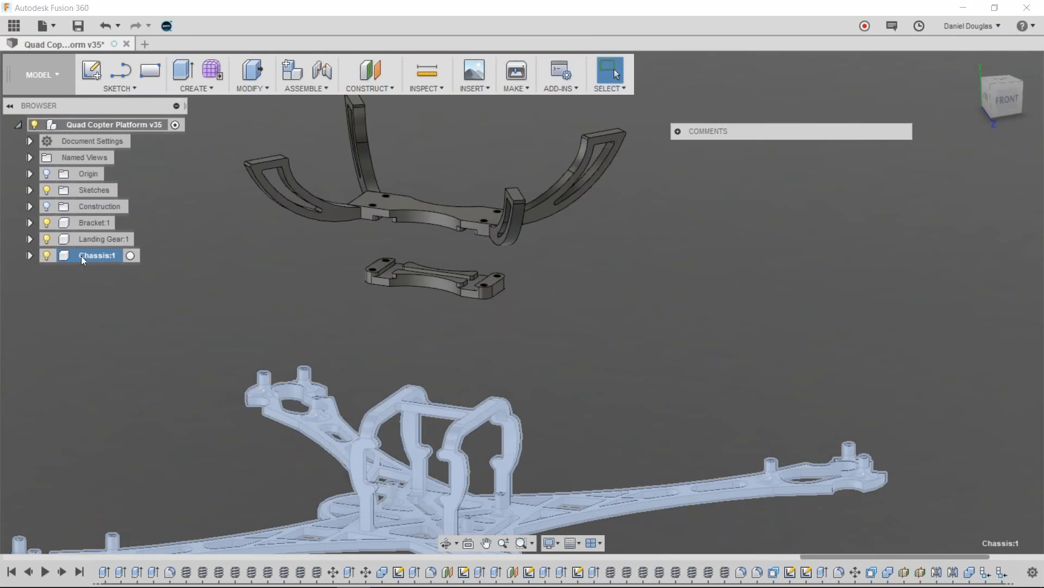
click(130, 256)
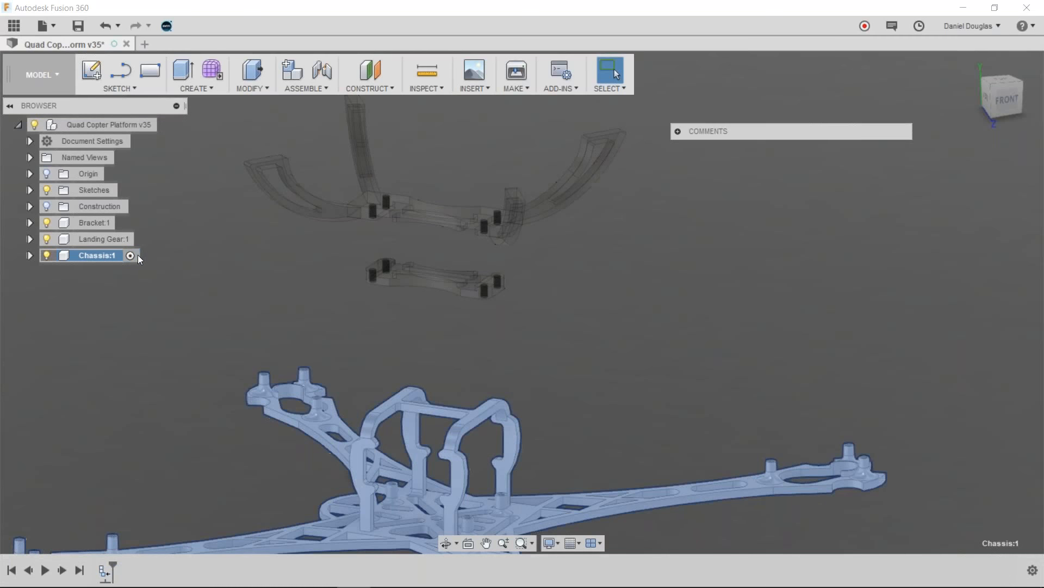
click(107, 576)
click(231, 383)
middle_drag(254, 455, 227, 404)
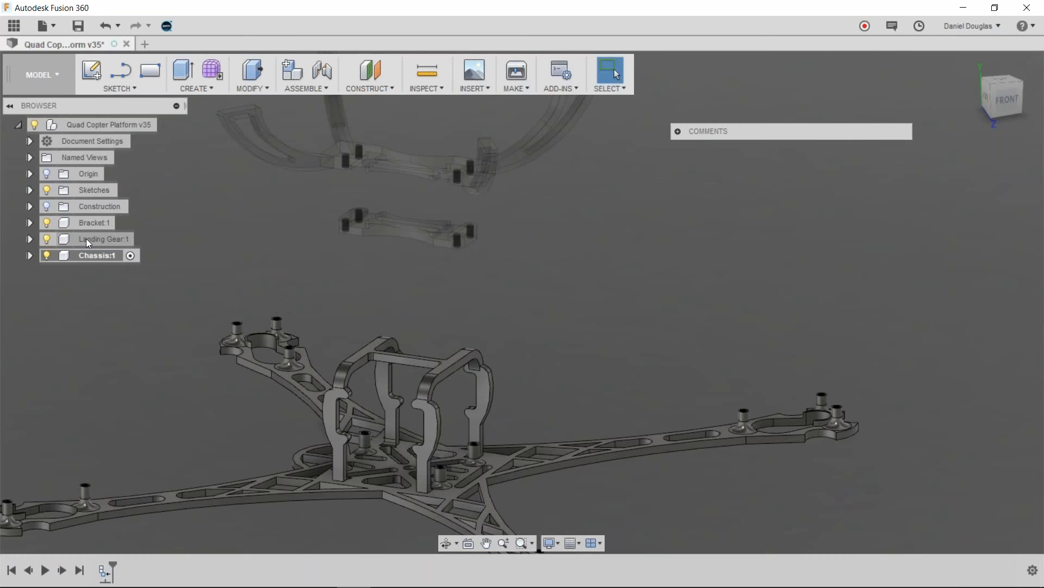
Activate the Landing Gear and Bracket components in turn, and reactivate the top-level assembly to view its full timeline
click(128, 240)
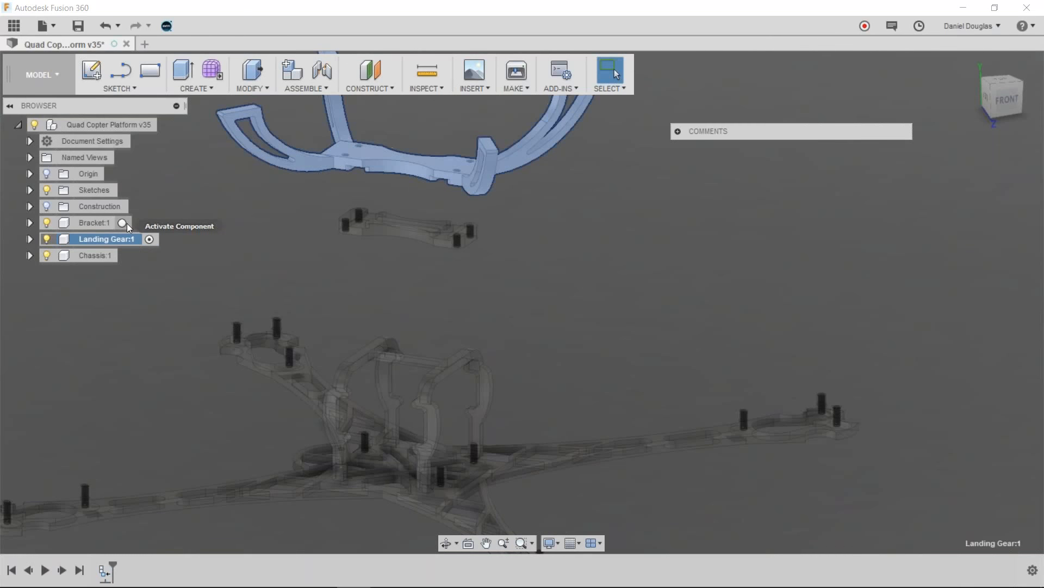
click(121, 223)
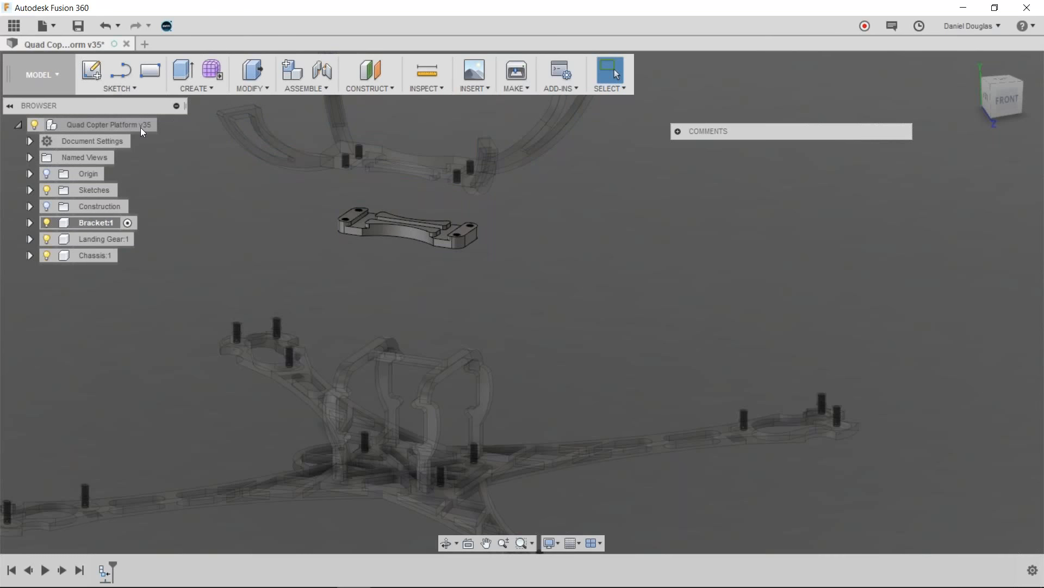
click(164, 124)
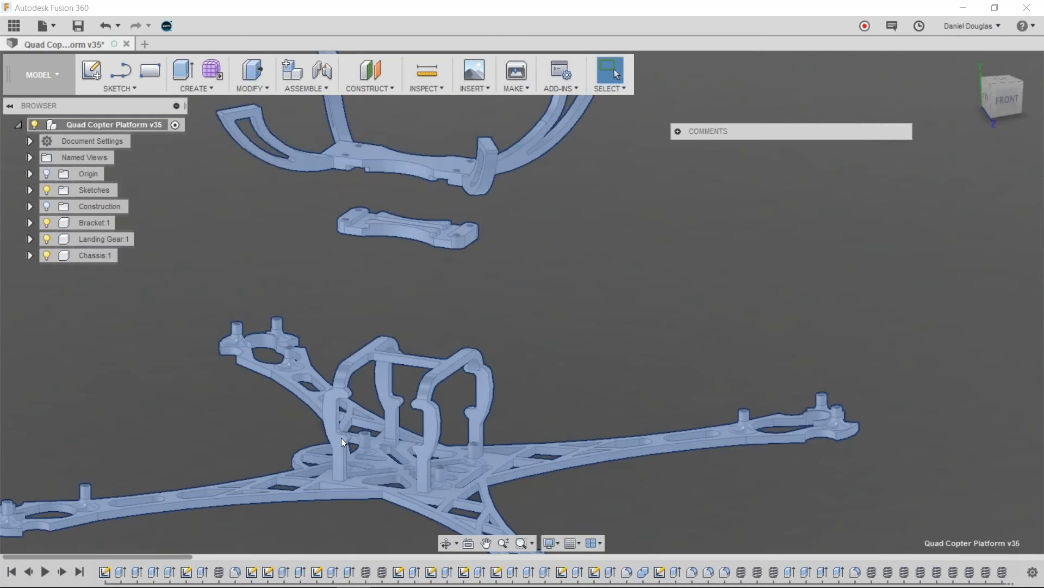
click(235, 580)
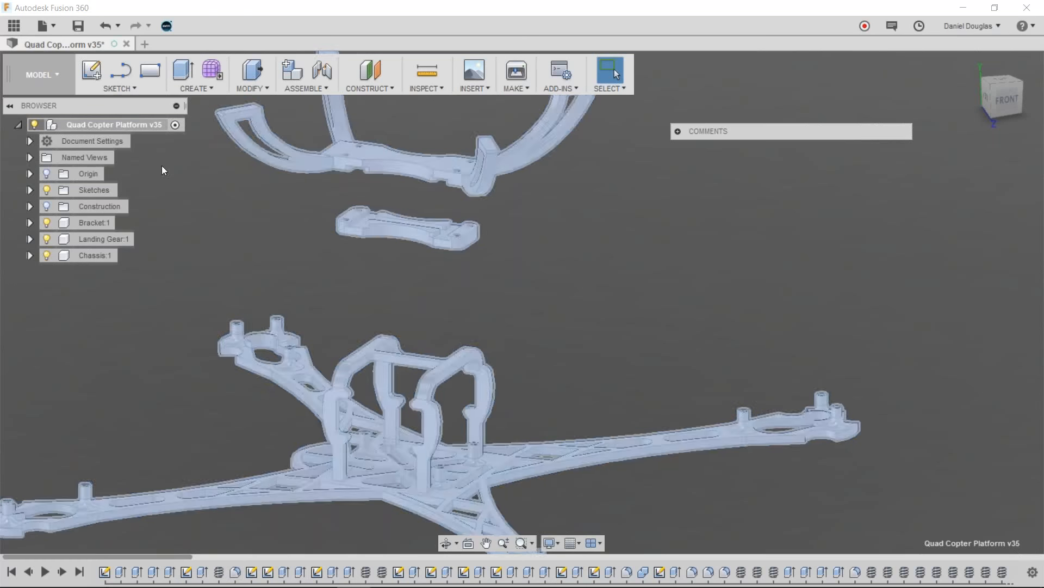
click(167, 216)
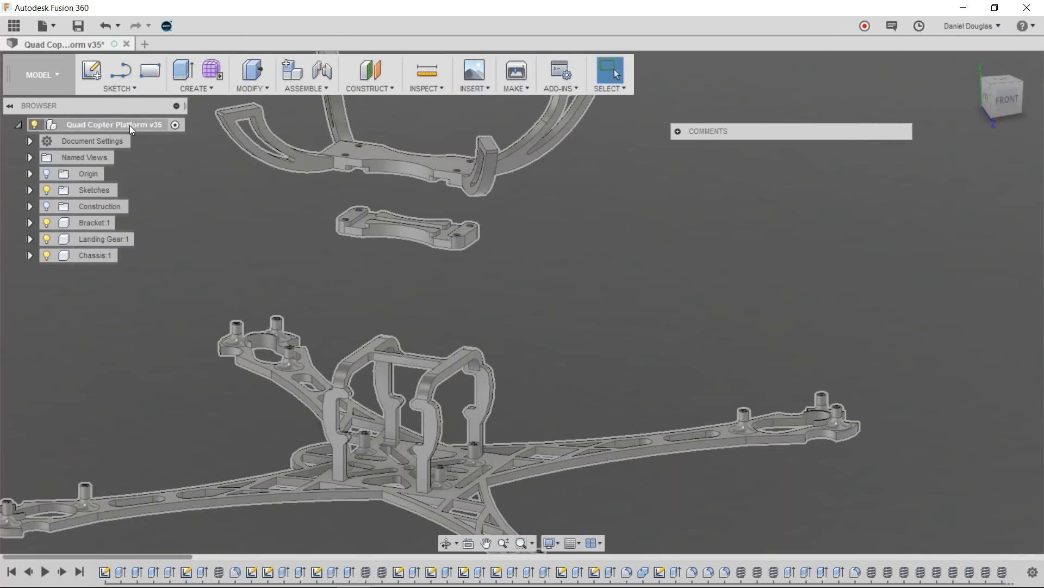
Create a new empty component under the top-level assembly and name it GoPro Mount
right_click(129, 125)
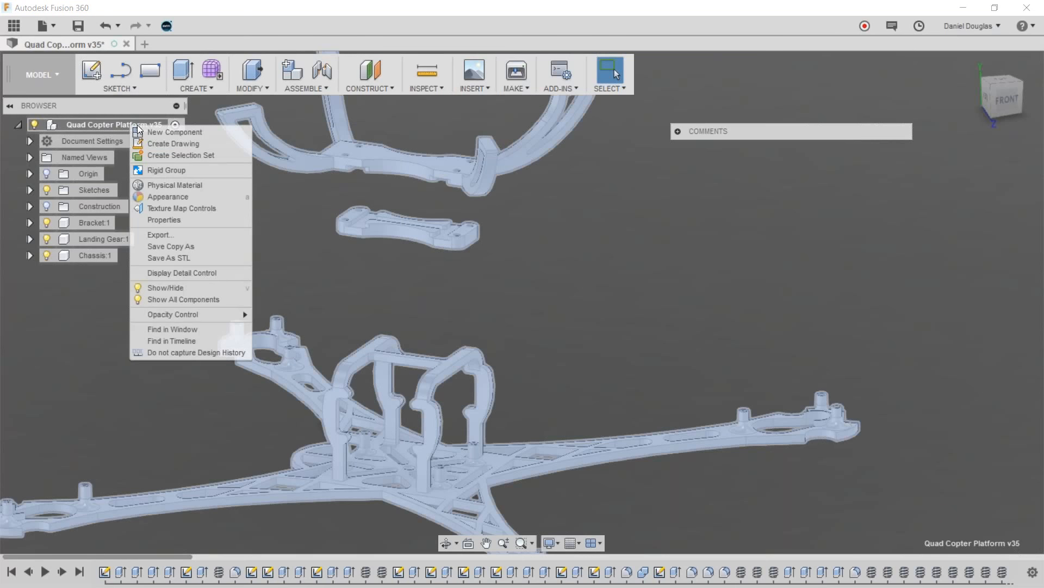
click(165, 132)
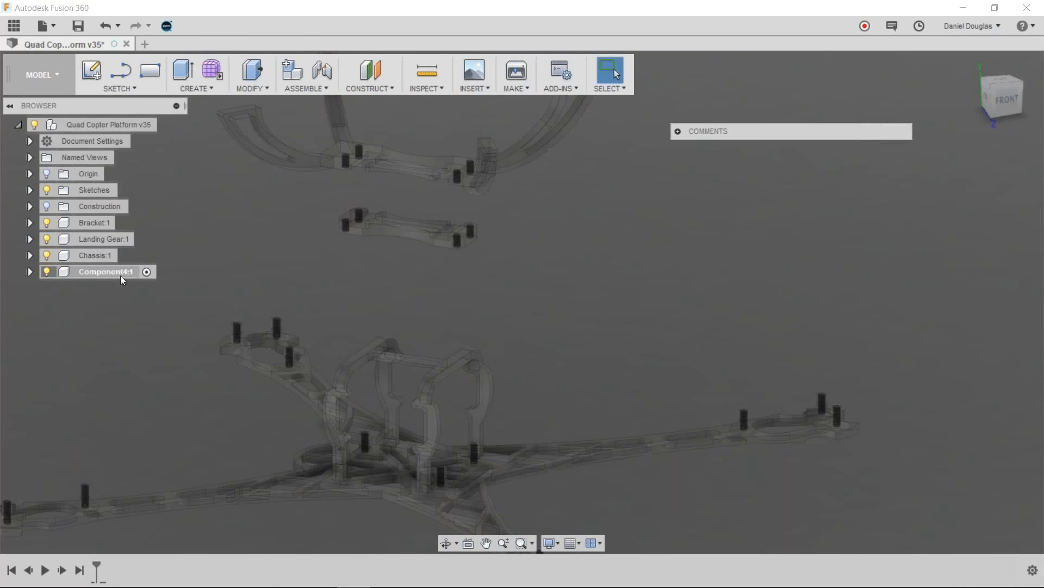
click(115, 273)
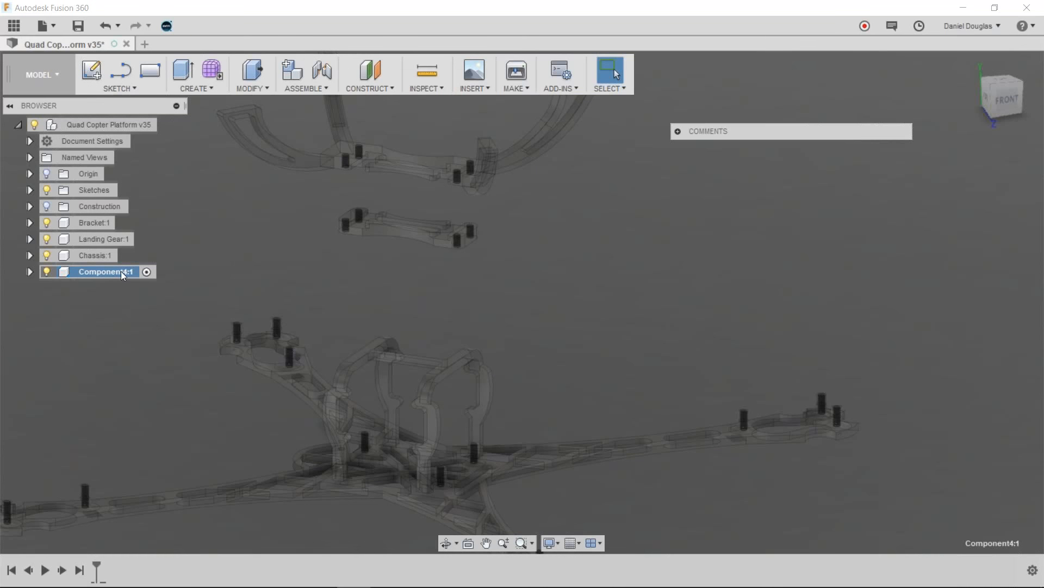
double_click(121, 271)
text(GoPro Mount)
key(Return)
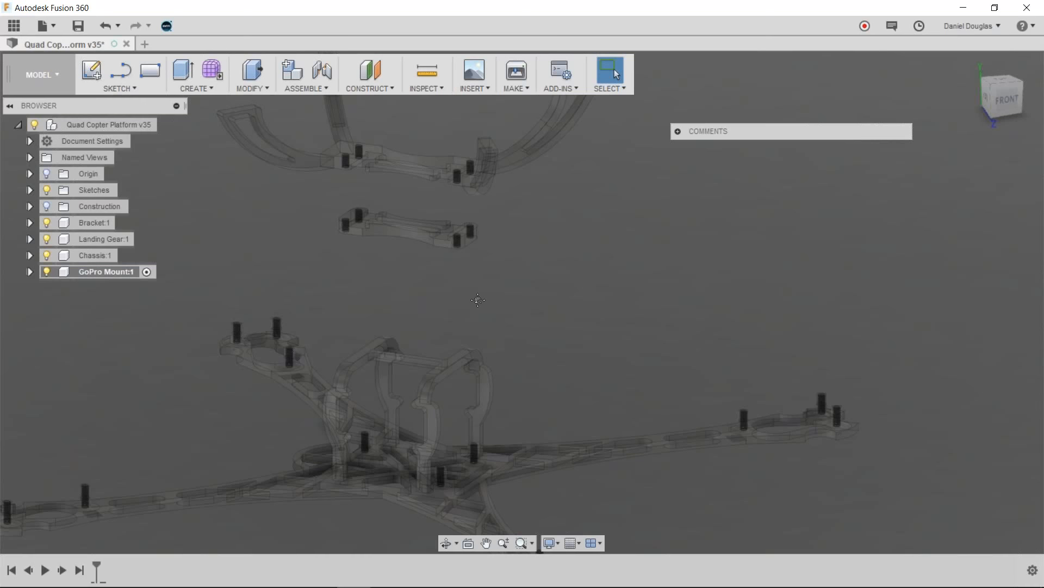
middle_drag(478, 300, 492, 324)
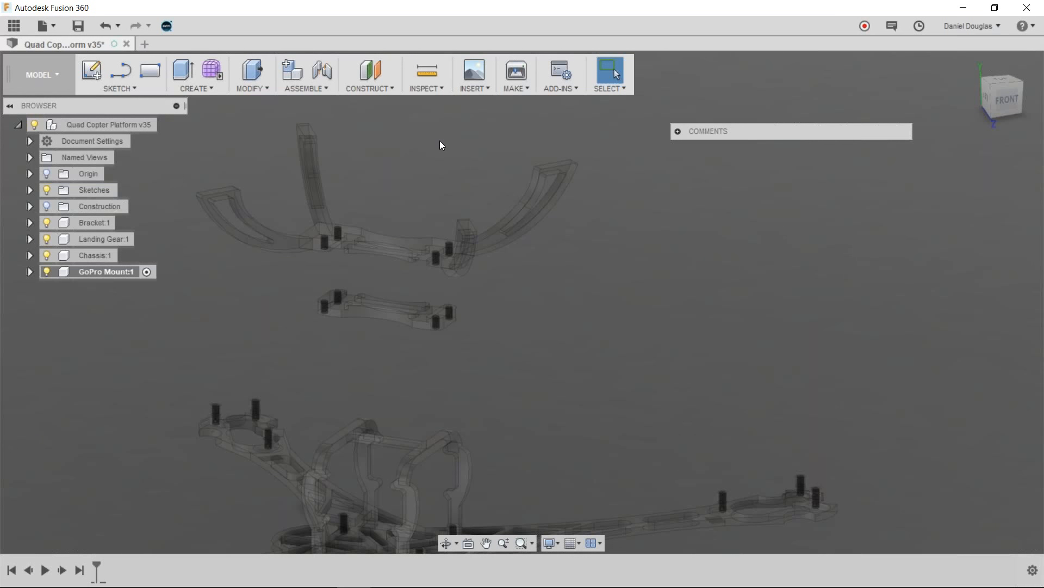
click(485, 88)
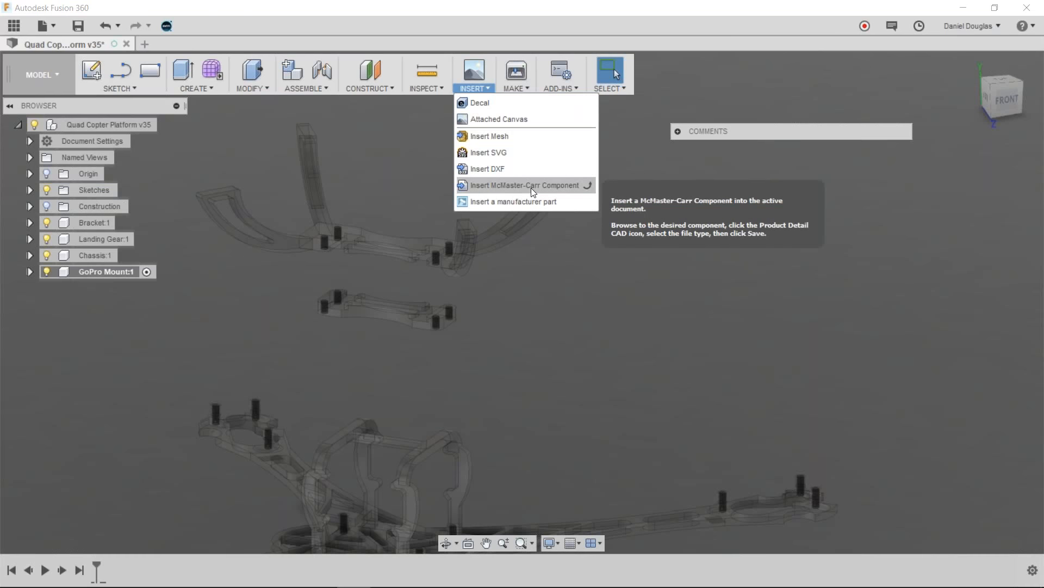
click(623, 298)
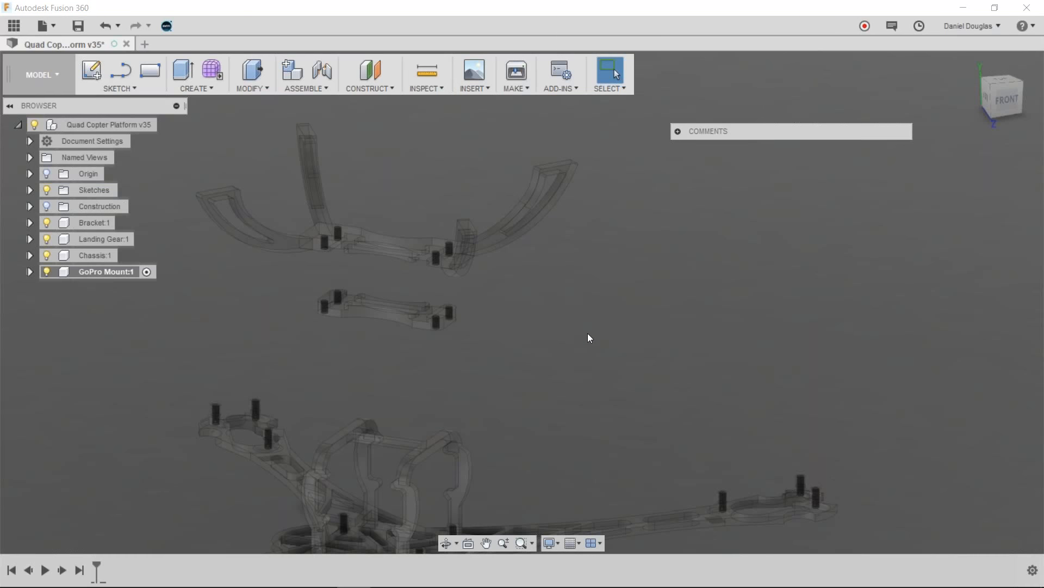
Expand the GoPro Mount component and rename it GoPro Gimbal
click(29, 271)
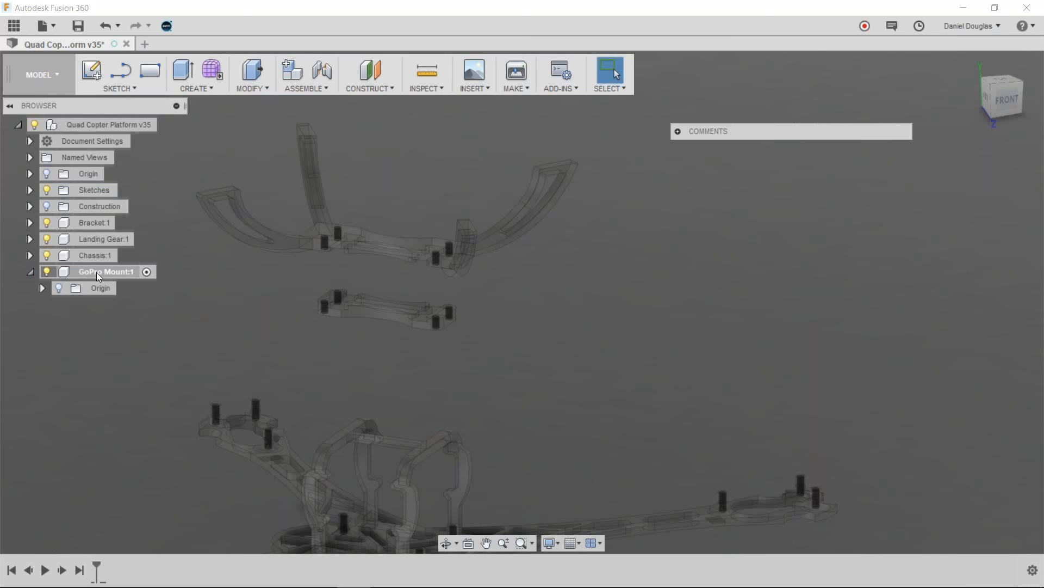
click(125, 273)
double_click(125, 273)
text(Gi)
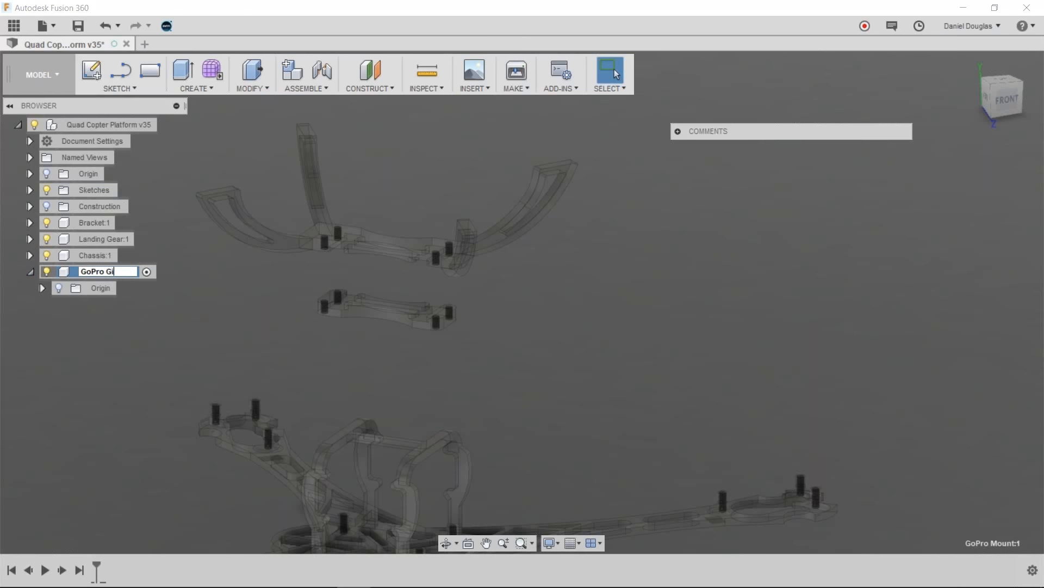
text(mbal)
key(Return)
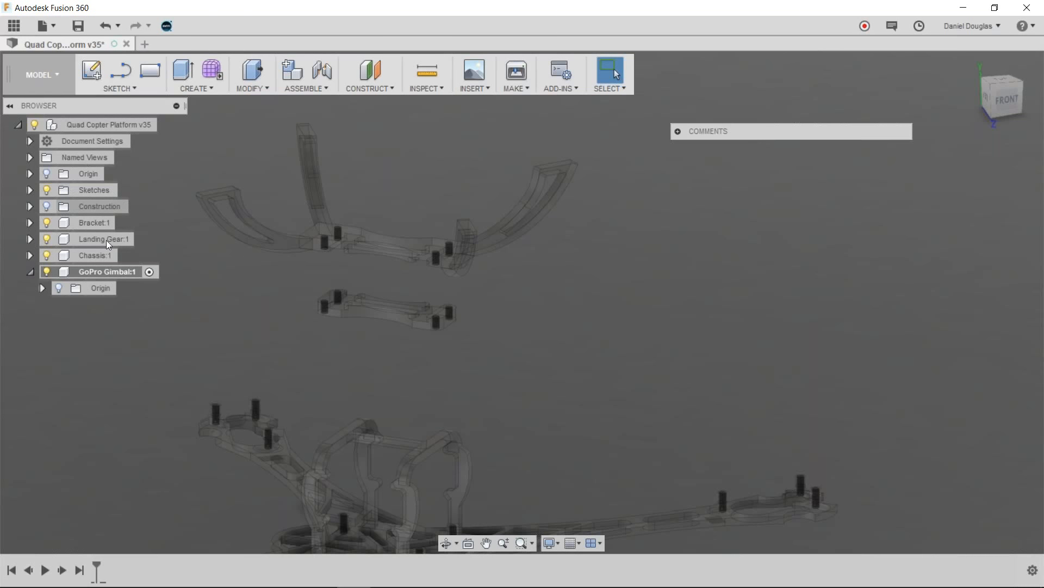
Create a new component inside GoPro Gimbal and try to rename it Hinge1
click(121, 272)
right_click(121, 272)
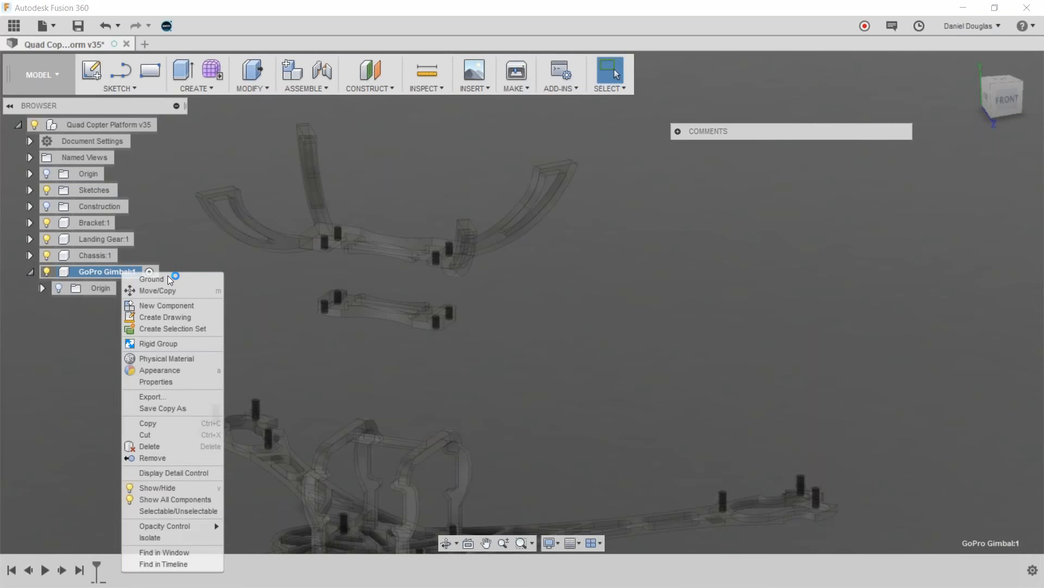
click(180, 308)
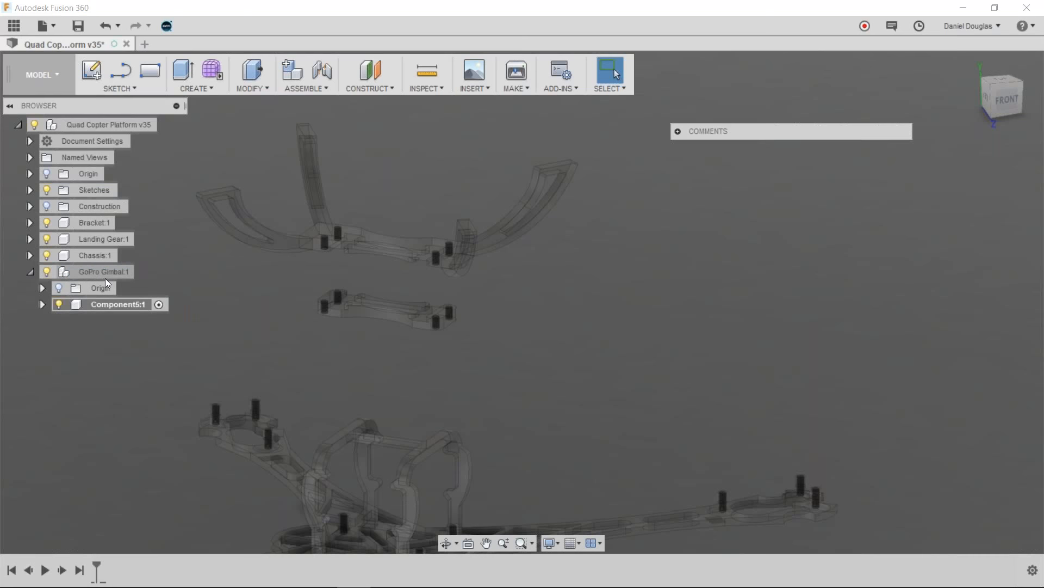
click(110, 307)
double_click(118, 308)
key(BackSpace)
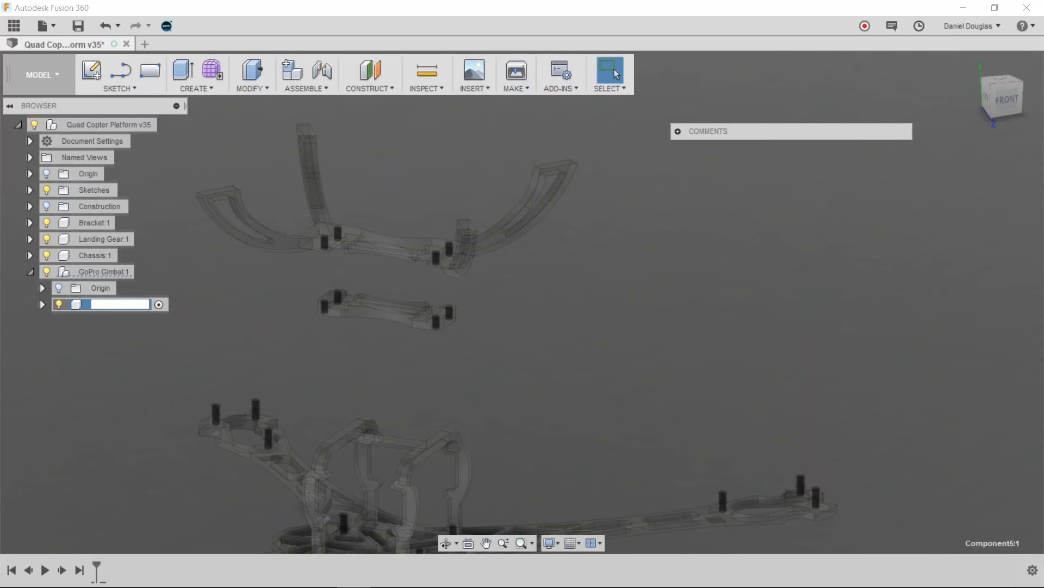
text(Hinge1)
key(Return)
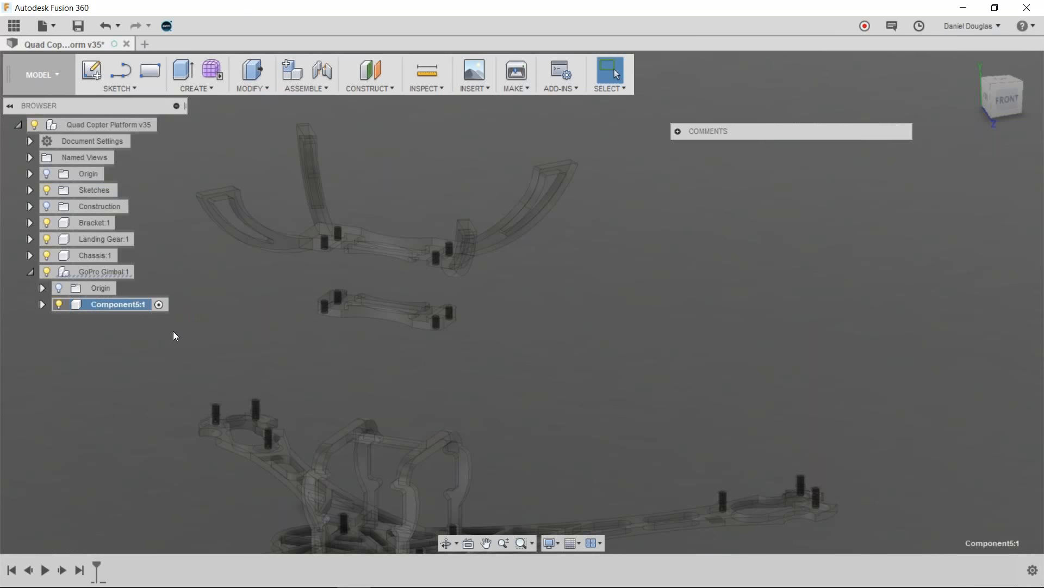